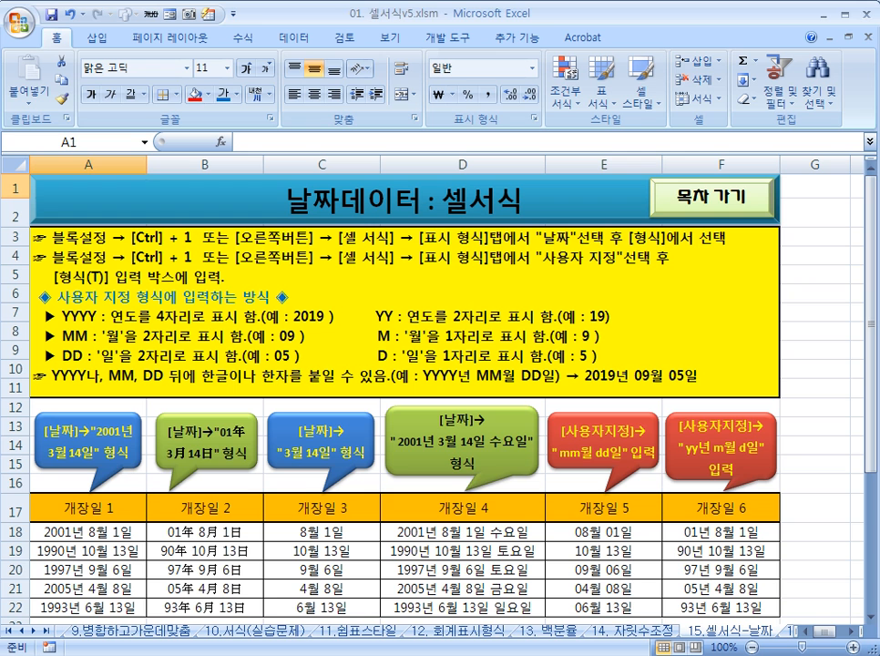
- Examine the unformatted dates in the practice table A28:F32 below the sample table
{"action": "scroll", "coordinate": [248, 346], "scroll_direction": "down", "scroll_amount": 2}
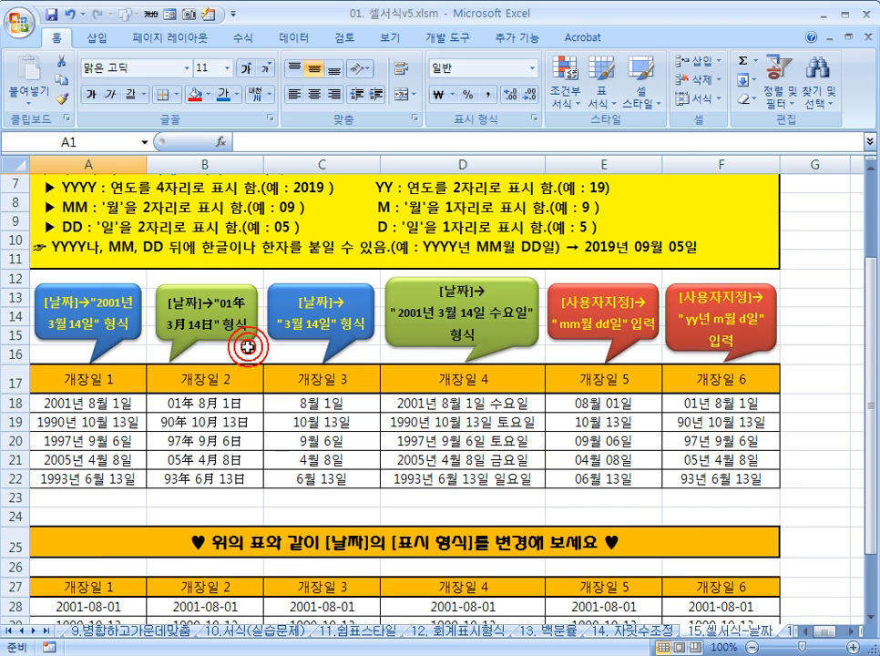
{"action": "scroll", "coordinate": [236, 355], "scroll_direction": "down", "scroll_amount": 4}
{"action": "left_click_drag", "start_coordinate": [83, 372], "coordinate": [700, 448]}
{"action": "scroll", "coordinate": [87, 378], "scroll_direction": "up", "scroll_amount": 1}
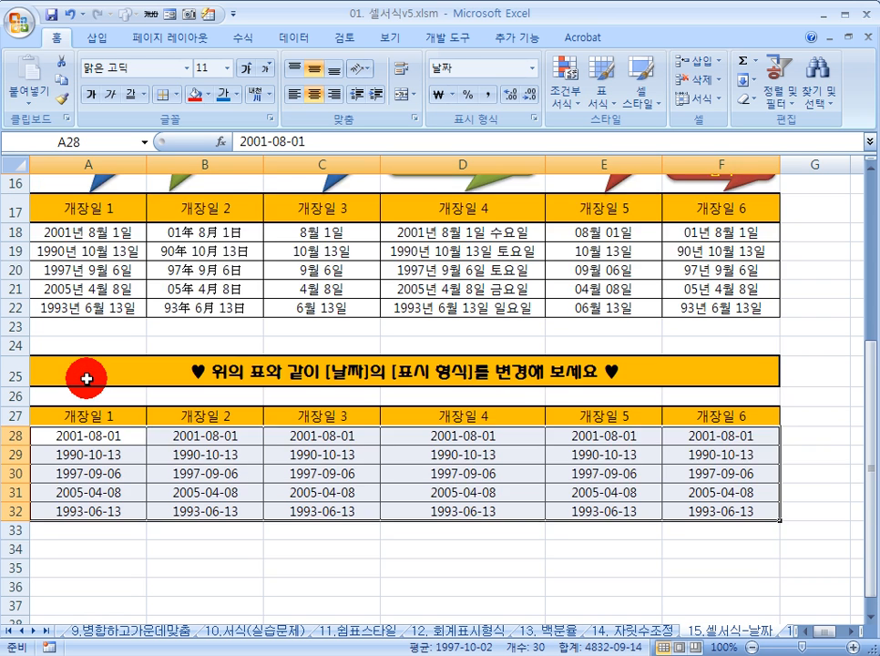
{"action": "scroll", "coordinate": [87, 378], "scroll_direction": "up", "scroll_amount": 1}
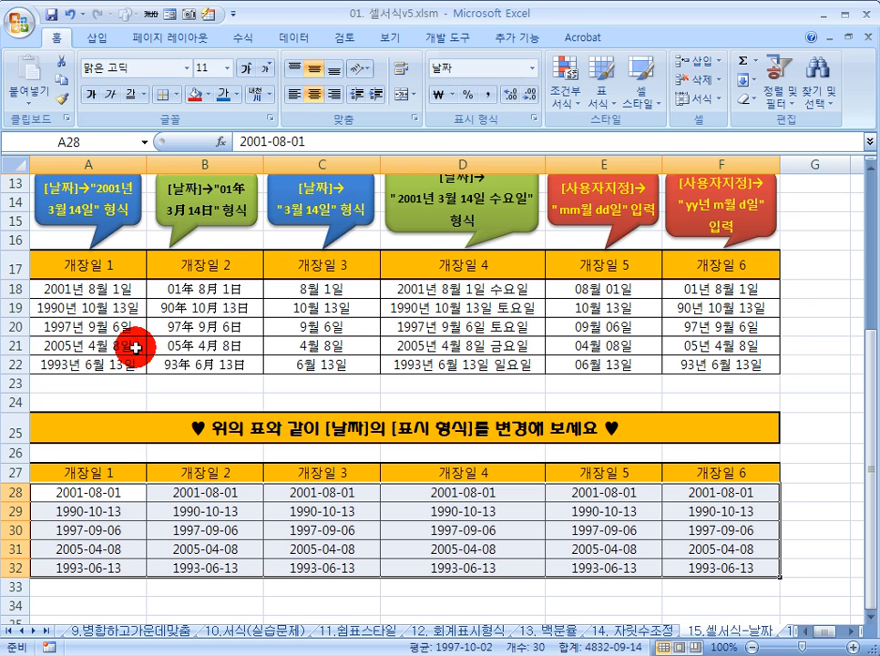
{"action": "left_click", "coordinate": [86, 492]}
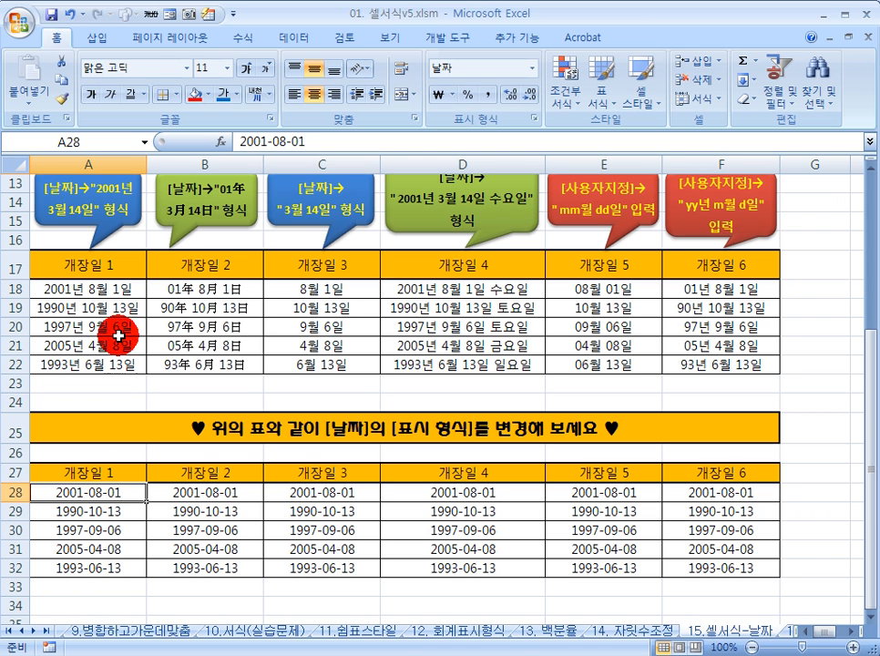
- Examine the sample date formats in the 개장일 1 to 개장일 4 columns, rows 18 to 22, against the practice dates
{"action": "left_click", "coordinate": [88, 289]}
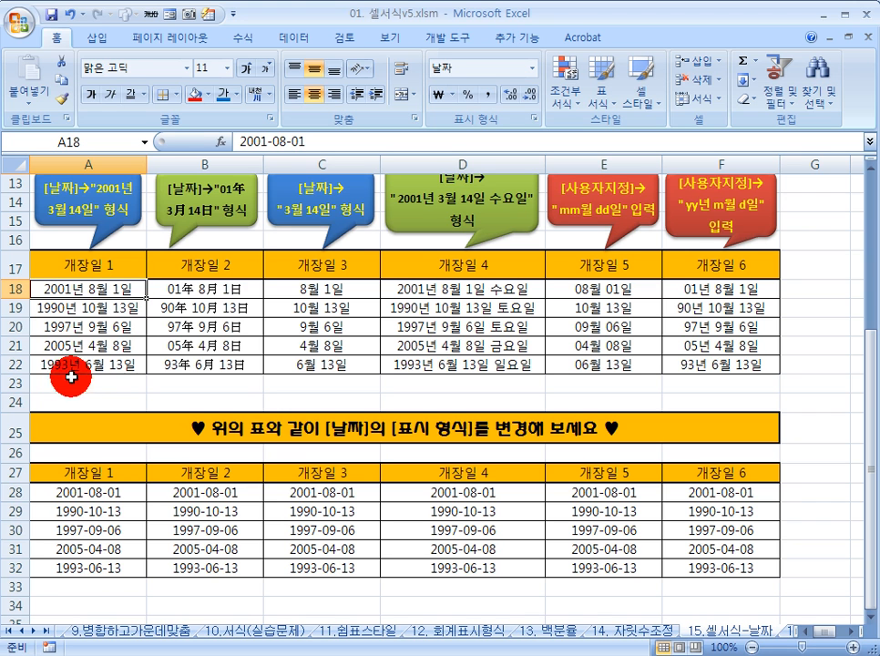
{"action": "left_click", "coordinate": [208, 290]}
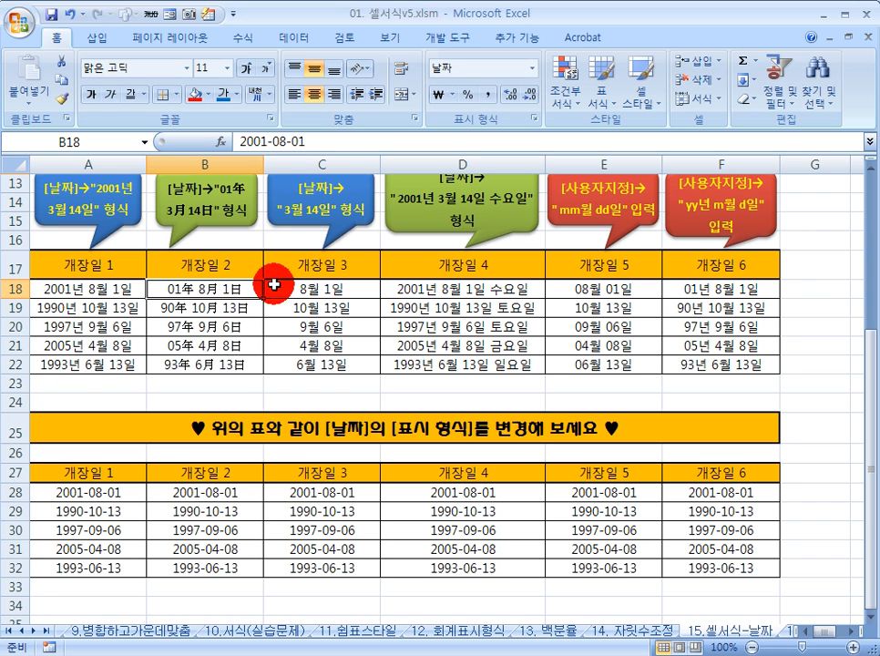
{"action": "left_click_drag", "start_coordinate": [328, 289], "coordinate": [323, 366]}
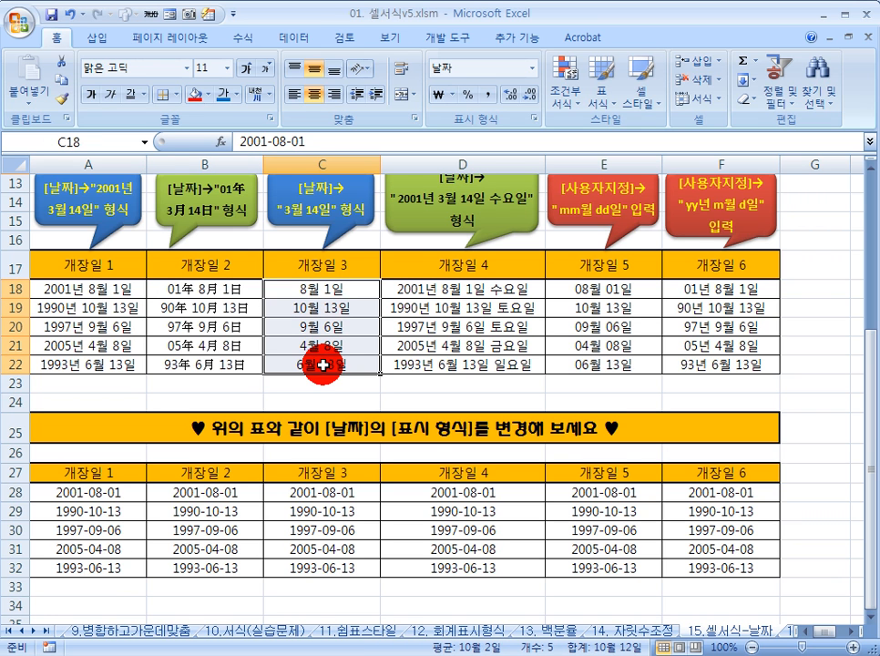
{"action": "left_click", "coordinate": [500, 289]}
{"action": "left_click", "coordinate": [504, 308]}
{"action": "left_click", "coordinate": [494, 288]}
{"action": "left_click", "coordinate": [477, 311]}
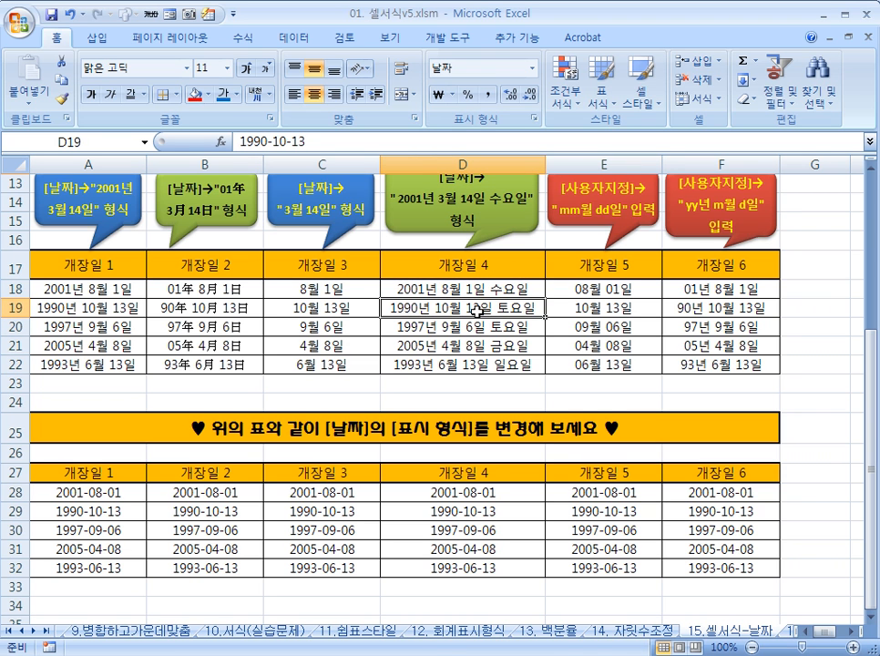
{"action": "left_click_drag", "start_coordinate": [86, 290], "coordinate": [483, 358]}
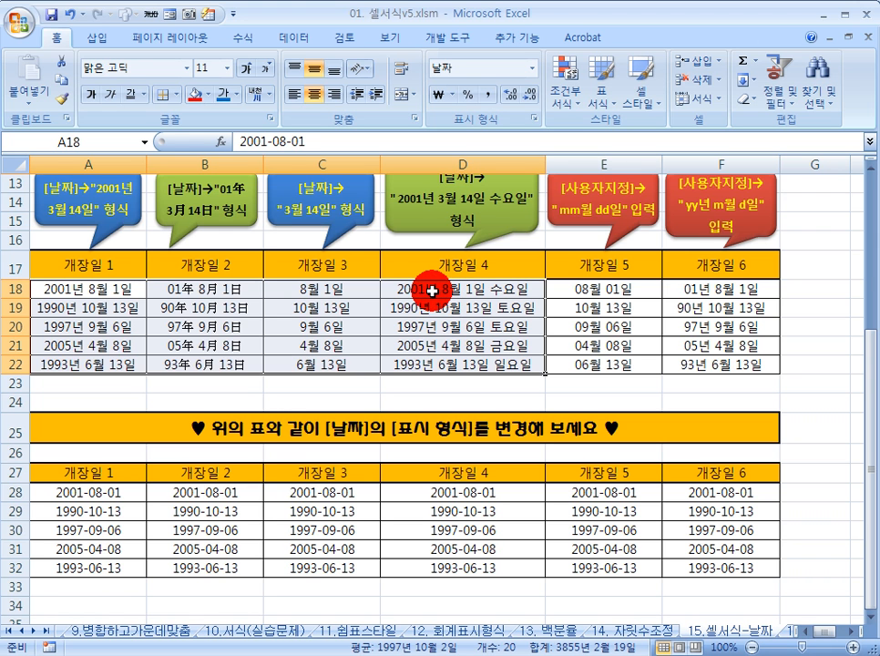
{"action": "left_click", "coordinate": [430, 290]}
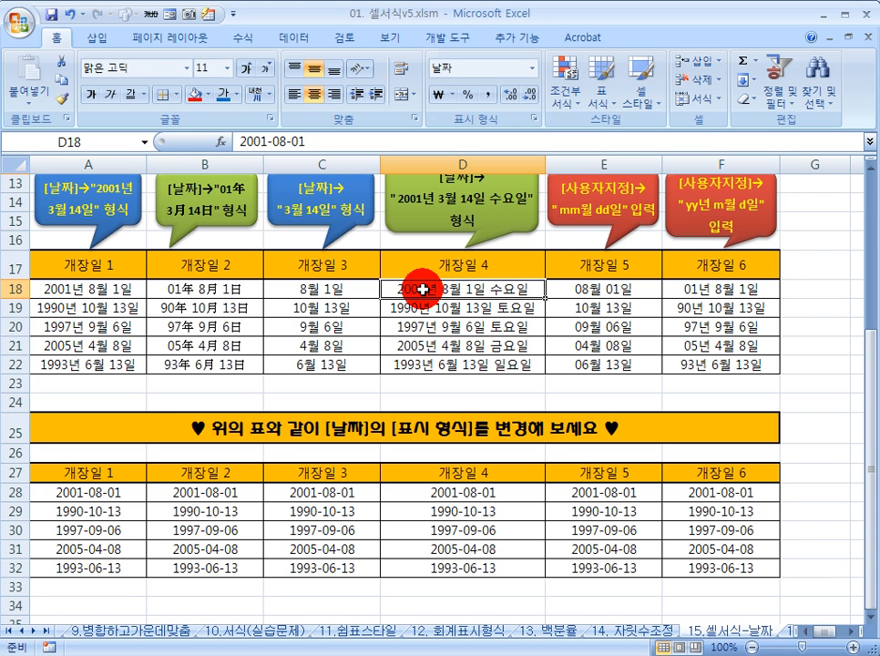
{"action": "left_click", "coordinate": [419, 308]}
{"action": "left_click", "coordinate": [412, 327]}
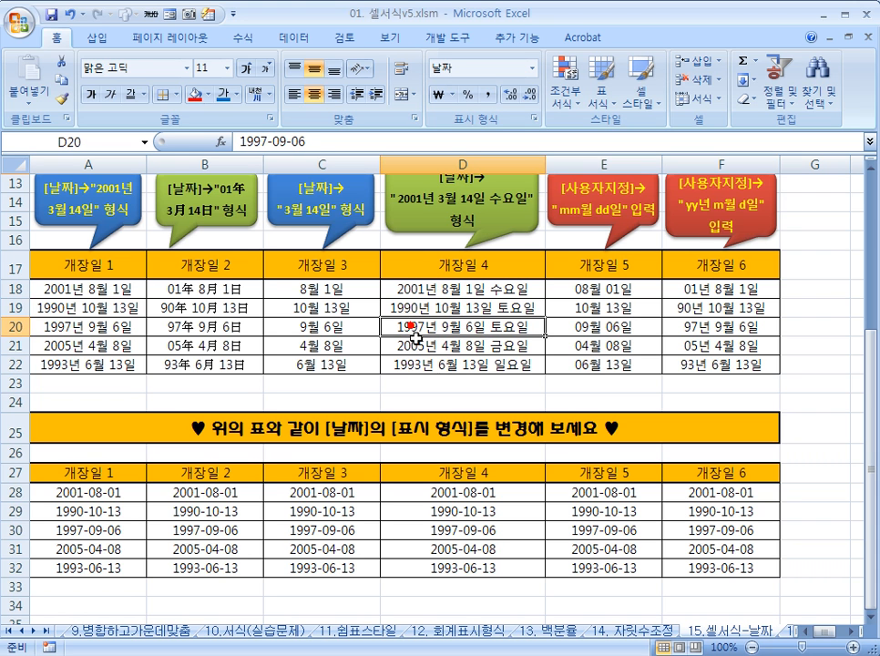
{"action": "left_click_drag", "start_coordinate": [463, 498], "coordinate": [458, 571]}
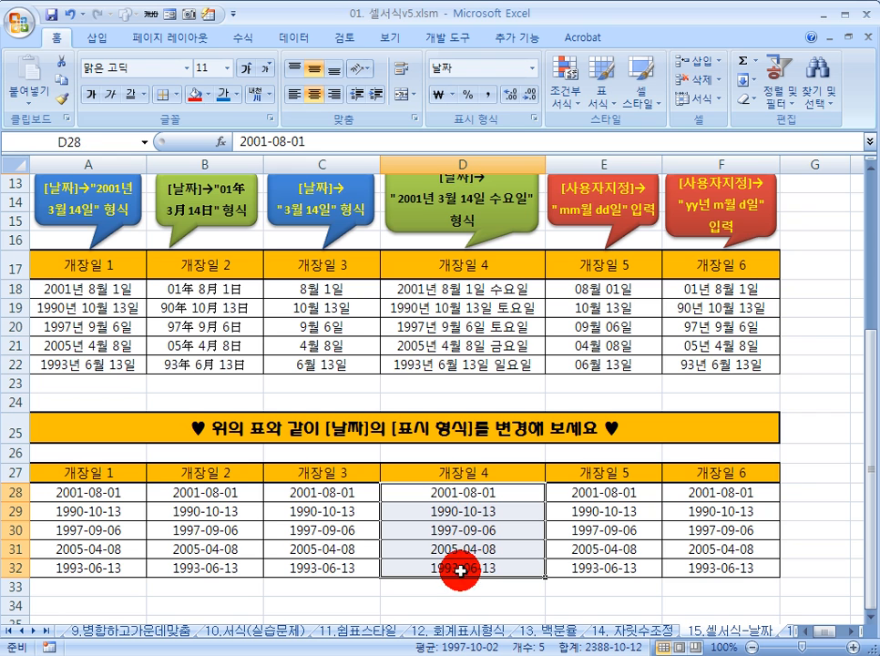
{"action": "left_click_drag", "start_coordinate": [442, 289], "coordinate": [420, 381]}
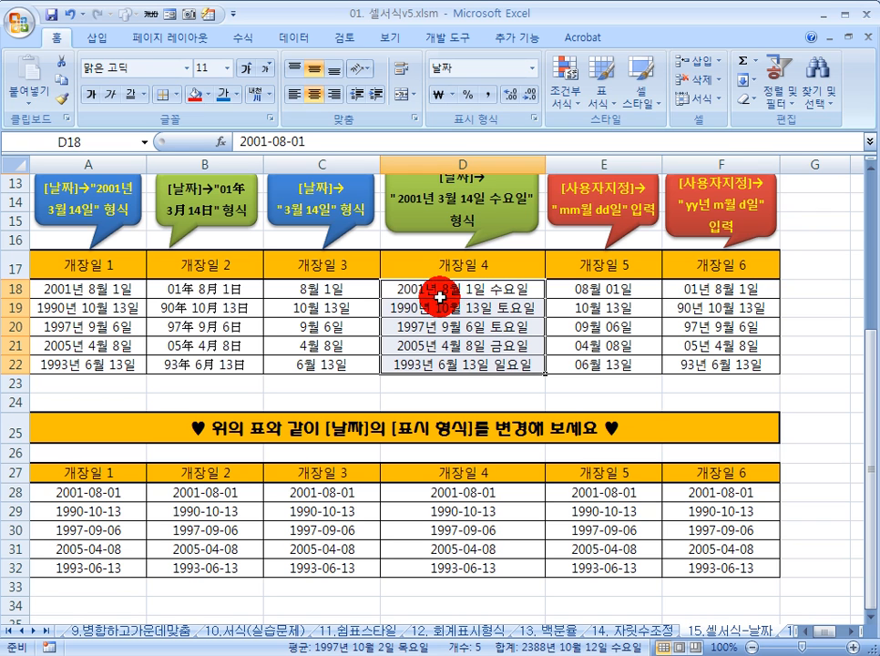
- Format the 개장일 1 practice dates in A28:A32 with the date type "2001년 3월 14일"
{"action": "left_click", "coordinate": [95, 495]}
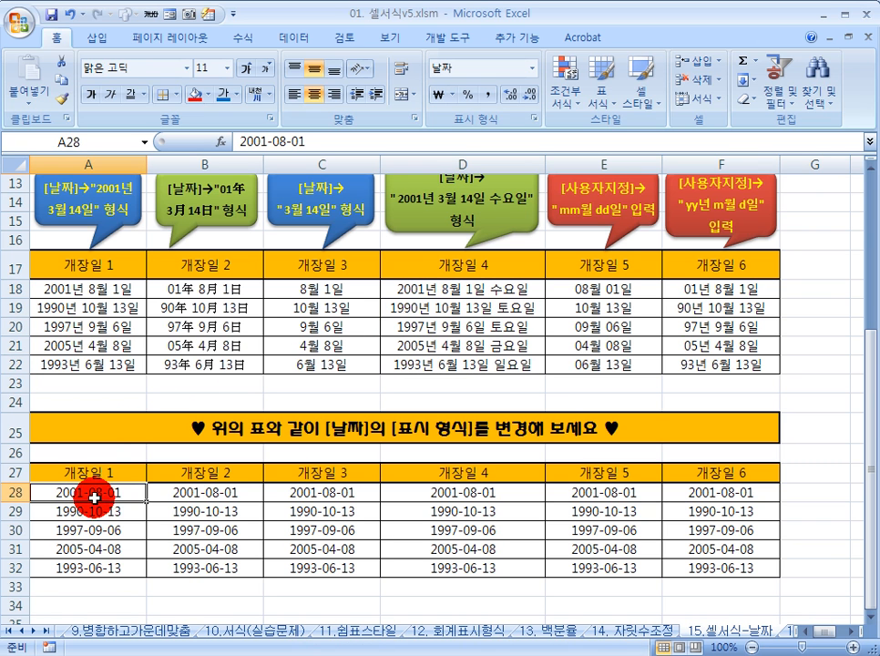
{"action": "left_click_drag", "start_coordinate": [94, 493], "coordinate": [90, 570]}
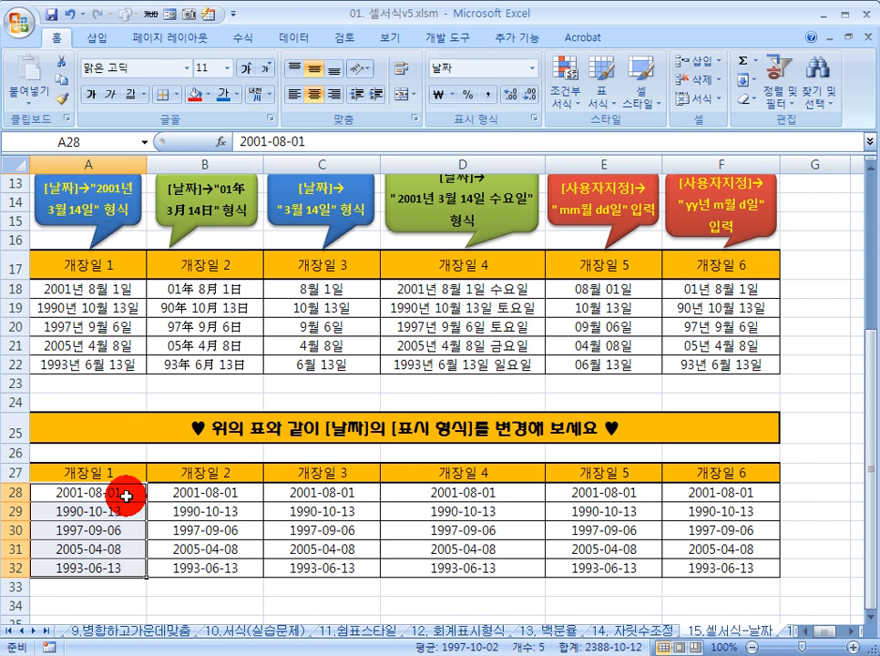
{"action": "scroll", "coordinate": [82, 301], "scroll_direction": "up", "scroll_amount": 1}
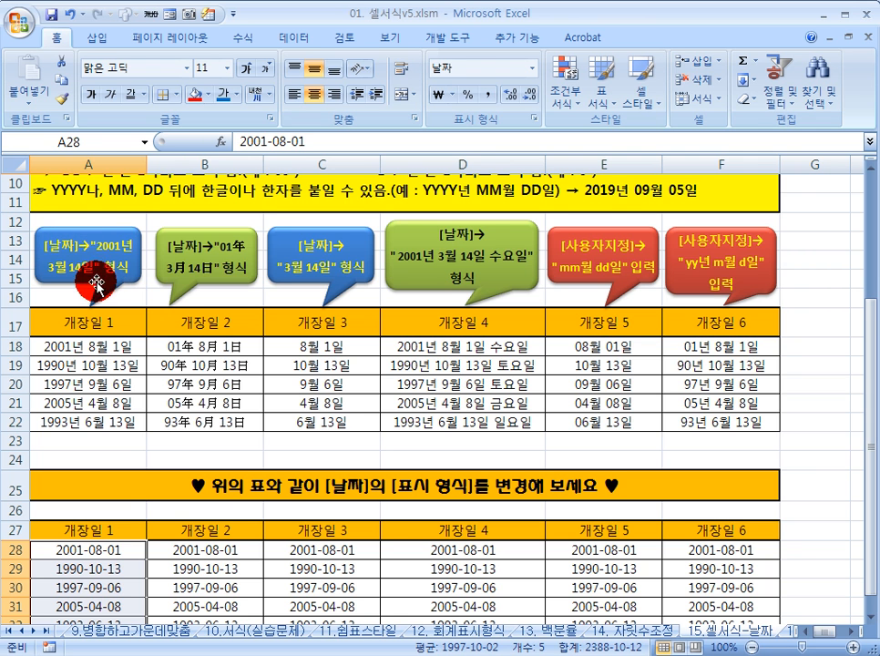
{"action": "scroll", "coordinate": [95, 273], "scroll_direction": "up", "scroll_amount": 3}
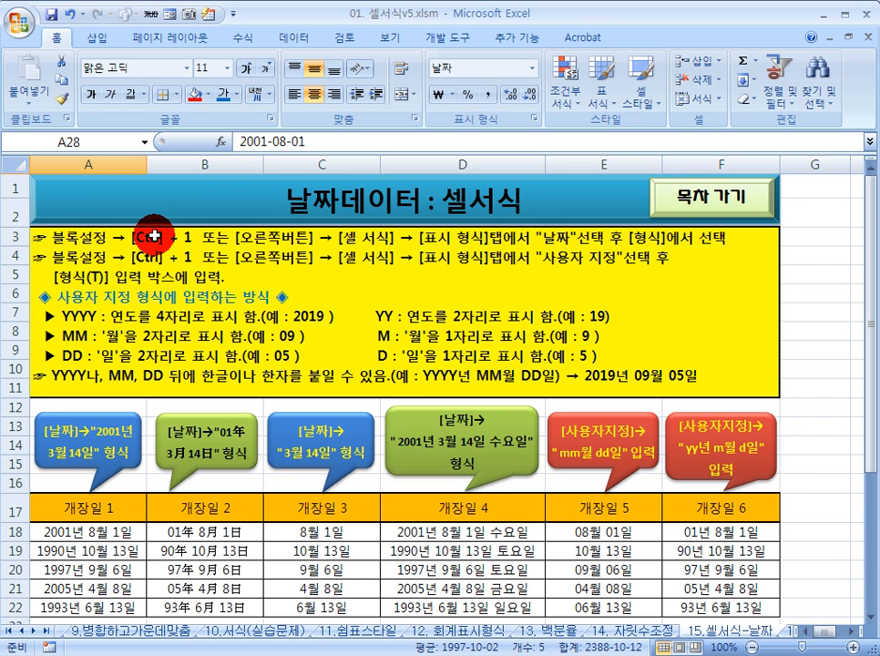
{"action": "scroll", "coordinate": [172, 308], "scroll_direction": "down", "scroll_amount": 5}
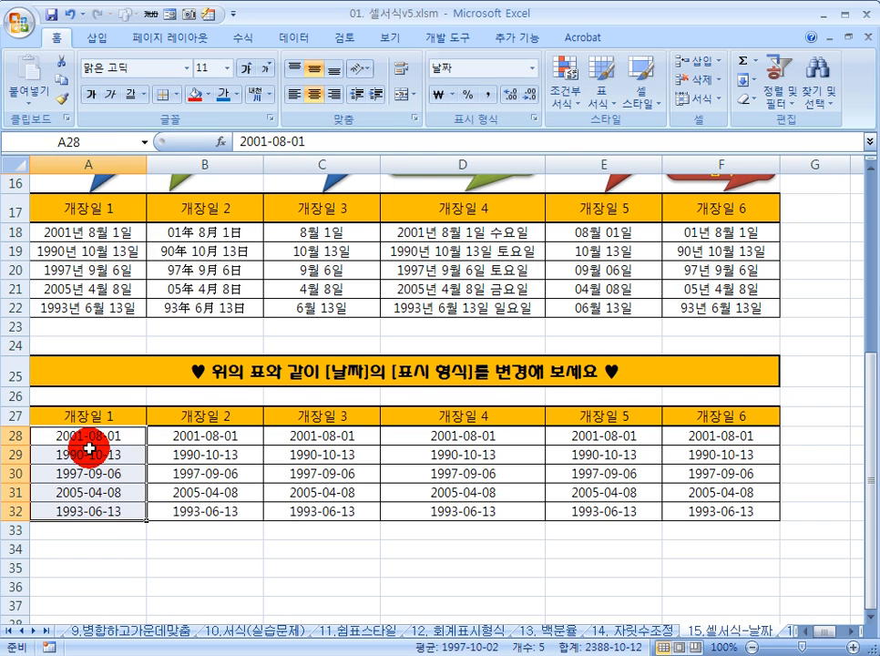
{"action": "scroll", "coordinate": [103, 468], "scroll_direction": "down", "scroll_amount": 1}
{"action": "scroll", "coordinate": [71, 455], "scroll_direction": "up", "scroll_amount": 1}
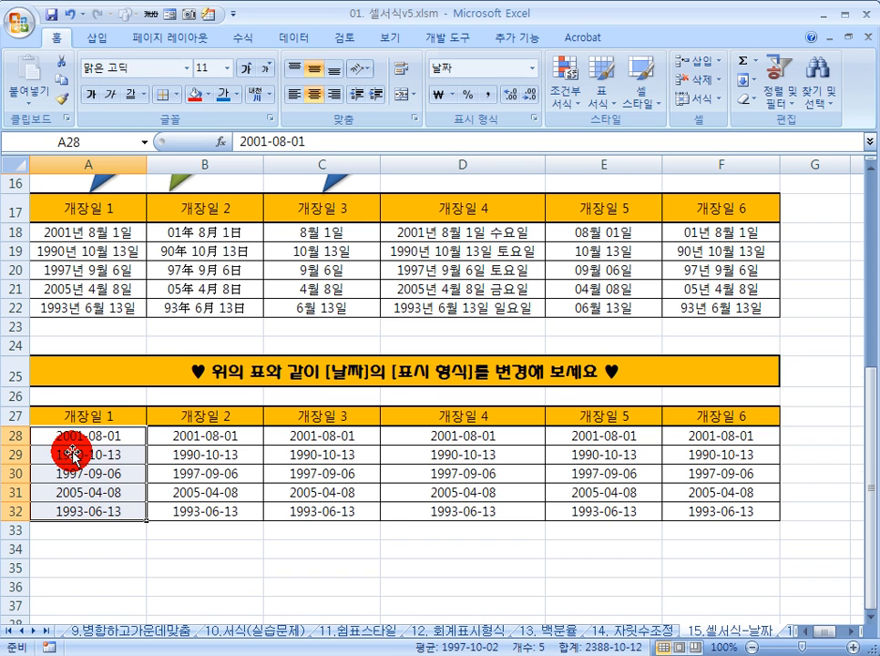
{"action": "right_click", "coordinate": [103, 444]}
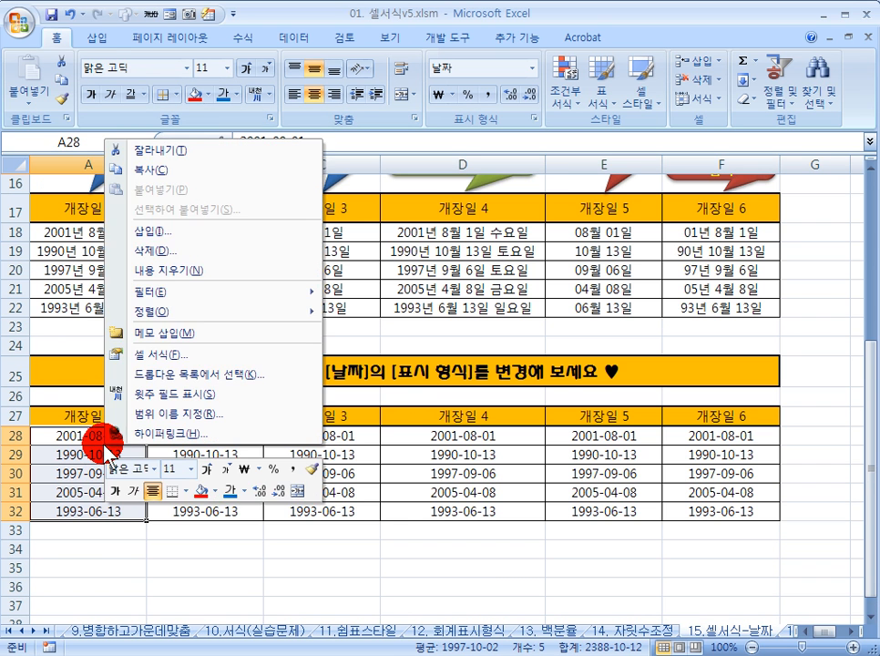
{"action": "left_click", "coordinate": [193, 357]}
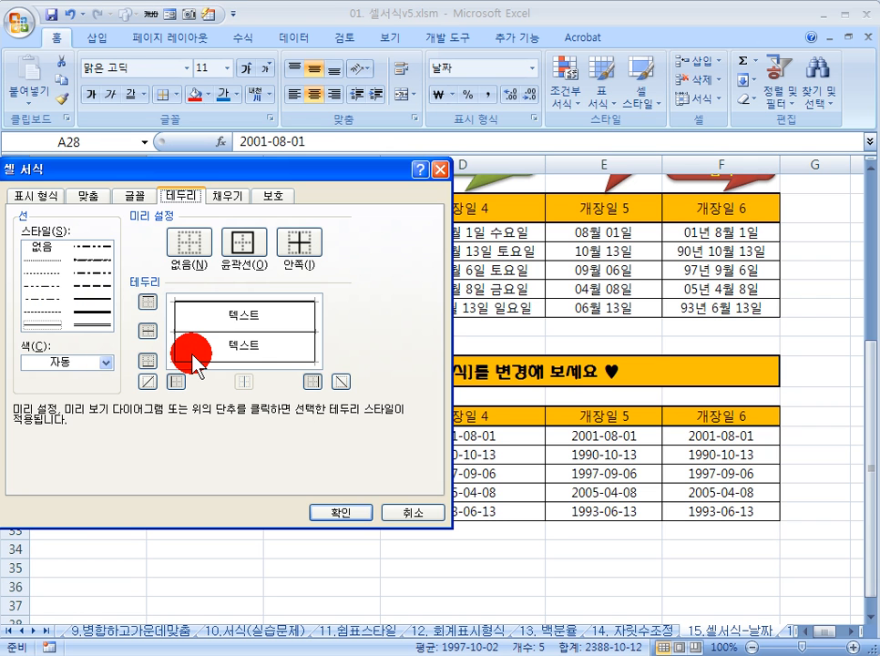
{"action": "left_click_drag", "start_coordinate": [197, 168], "coordinate": [456, 233]}
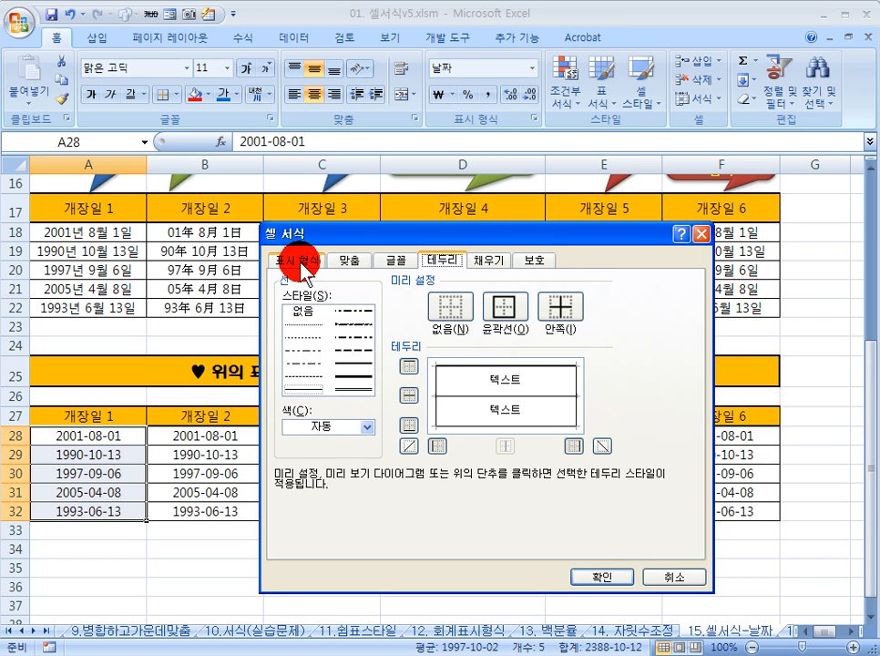
{"action": "left_click", "coordinate": [299, 261]}
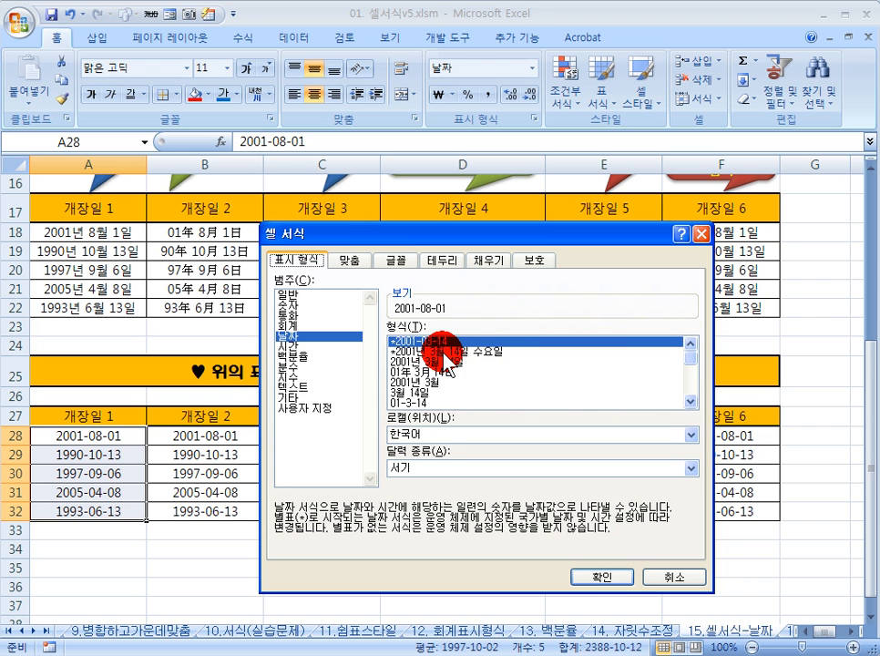
{"action": "left_click_drag", "start_coordinate": [412, 233], "coordinate": [365, 208]}
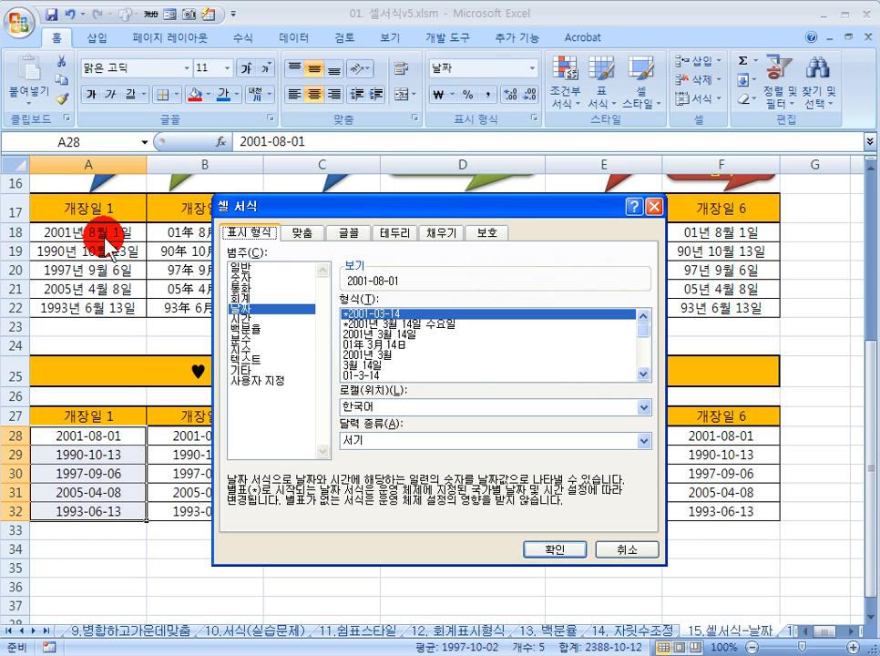
{"action": "left_click", "coordinate": [386, 335]}
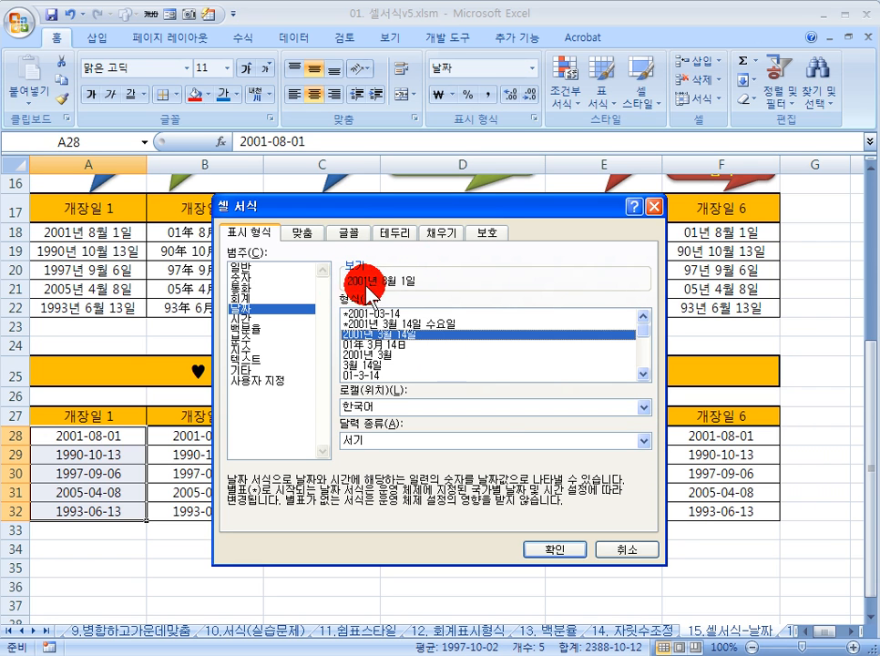
{"action": "left_click", "coordinate": [554, 551]}
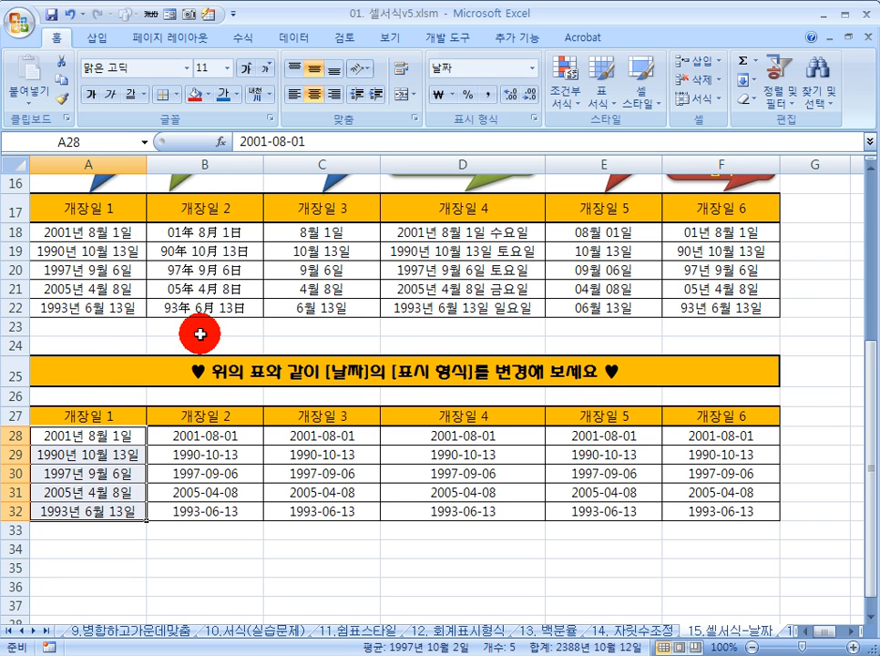
- Format the 개장일 2 practice dates in B28:B32 with the date type "01年 3月 14日", matching the sample column
{"action": "left_click", "coordinate": [188, 239]}
{"action": "left_click", "coordinate": [195, 257]}
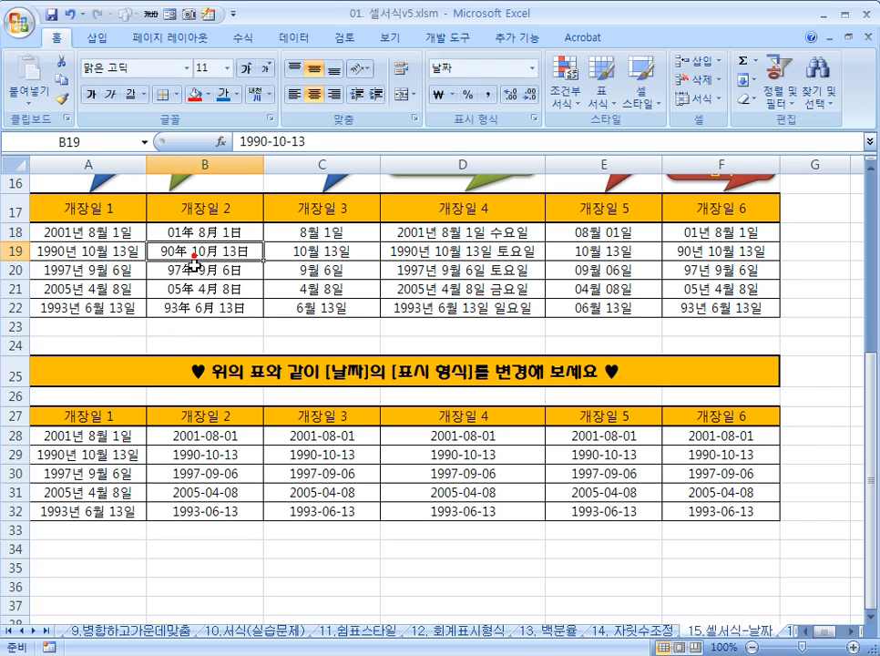
{"action": "left_click", "coordinate": [188, 272]}
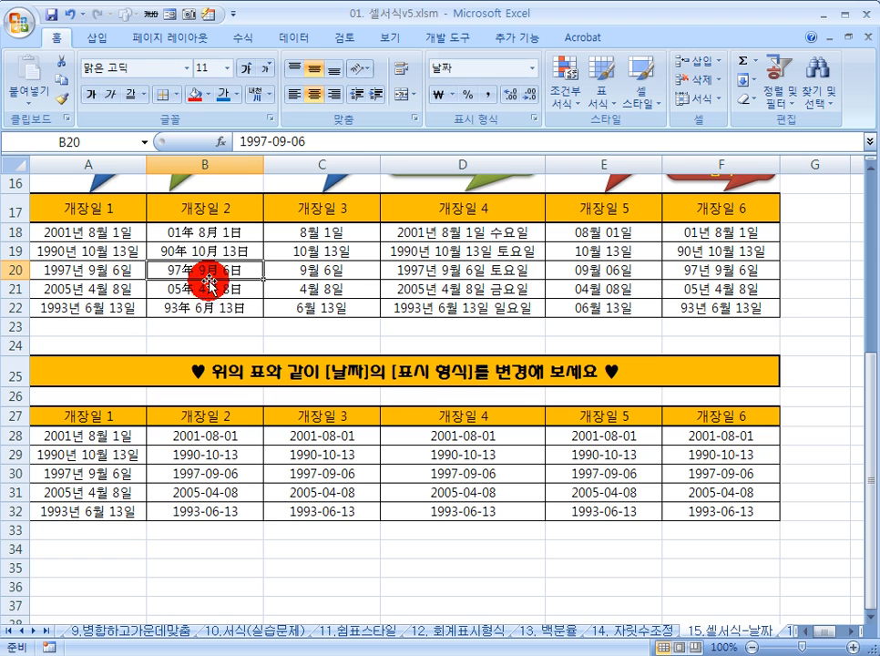
{"action": "left_click_drag", "start_coordinate": [206, 436], "coordinate": [208, 508]}
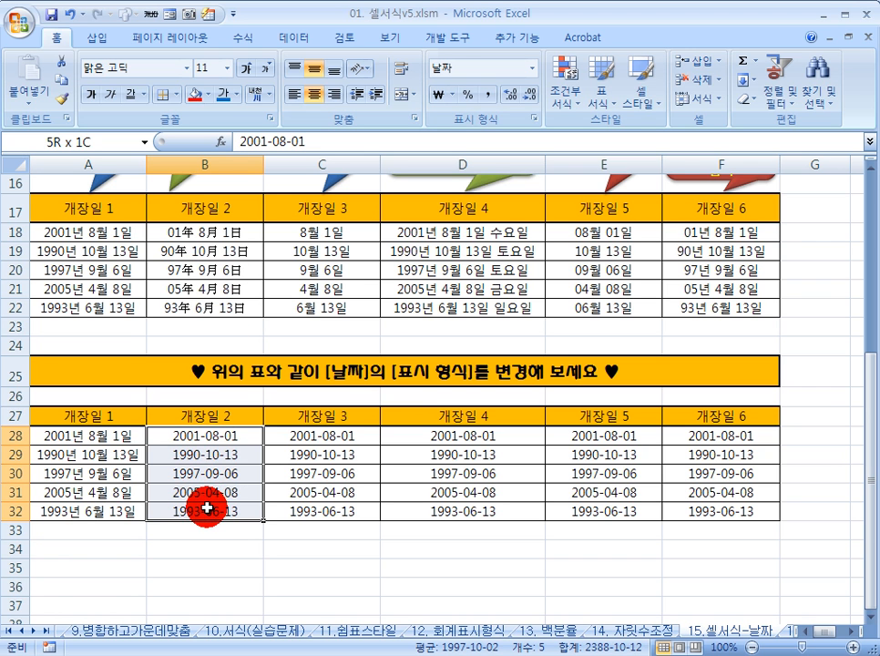
{"action": "right_click", "coordinate": [212, 456]}
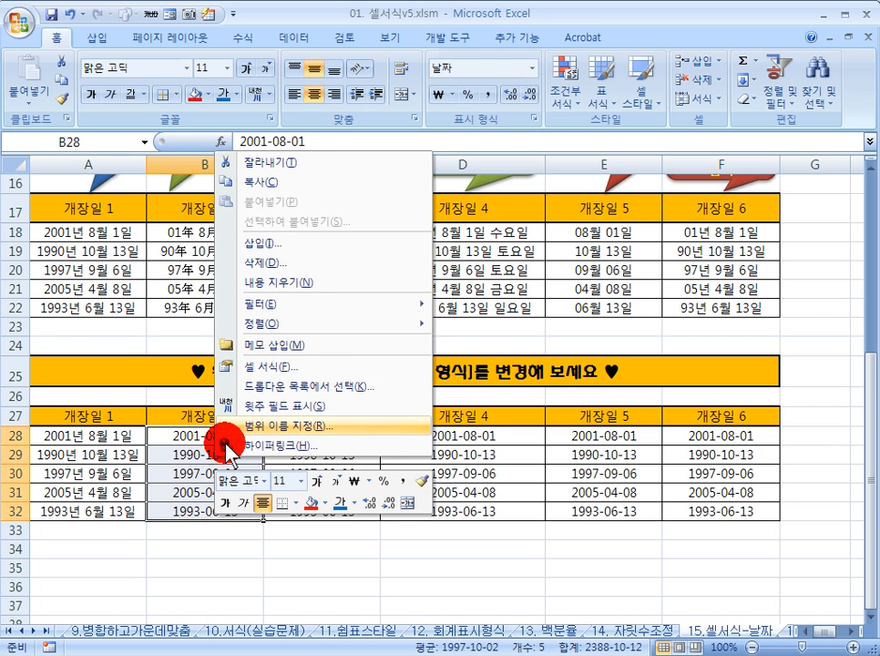
{"action": "left_click", "coordinate": [270, 369]}
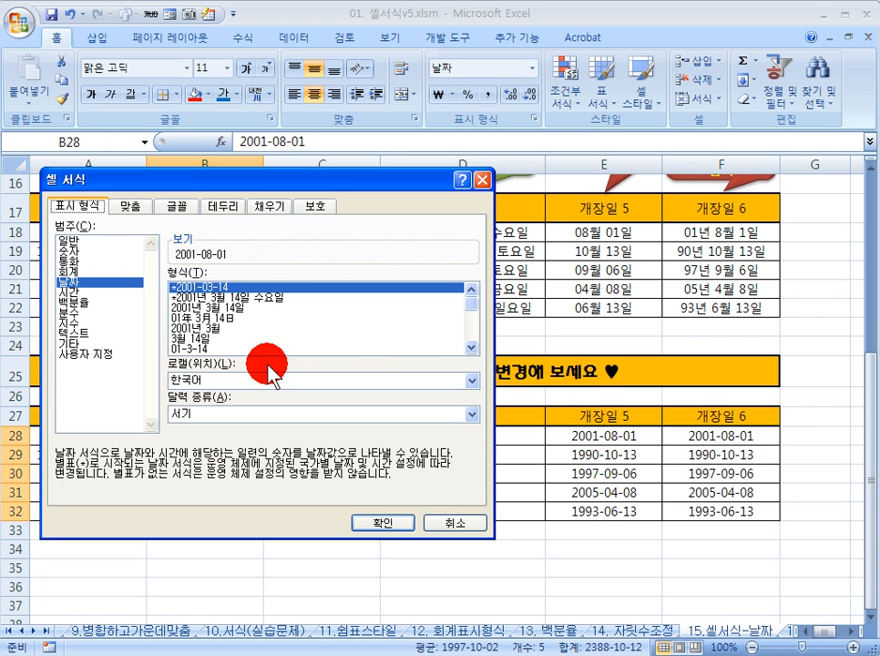
{"action": "left_click_drag", "start_coordinate": [175, 187], "coordinate": [480, 189]}
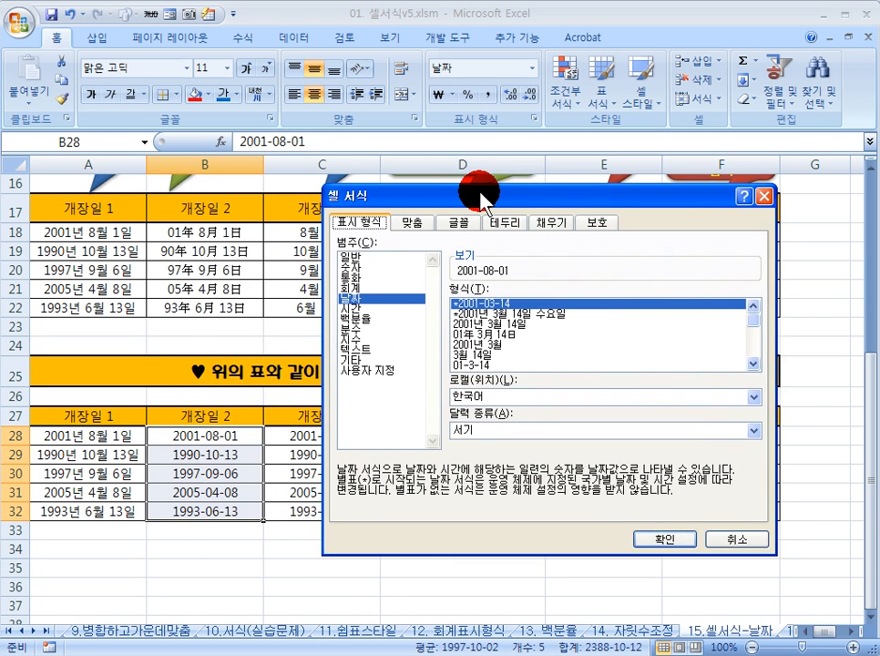
{"action": "left_click", "coordinate": [487, 335]}
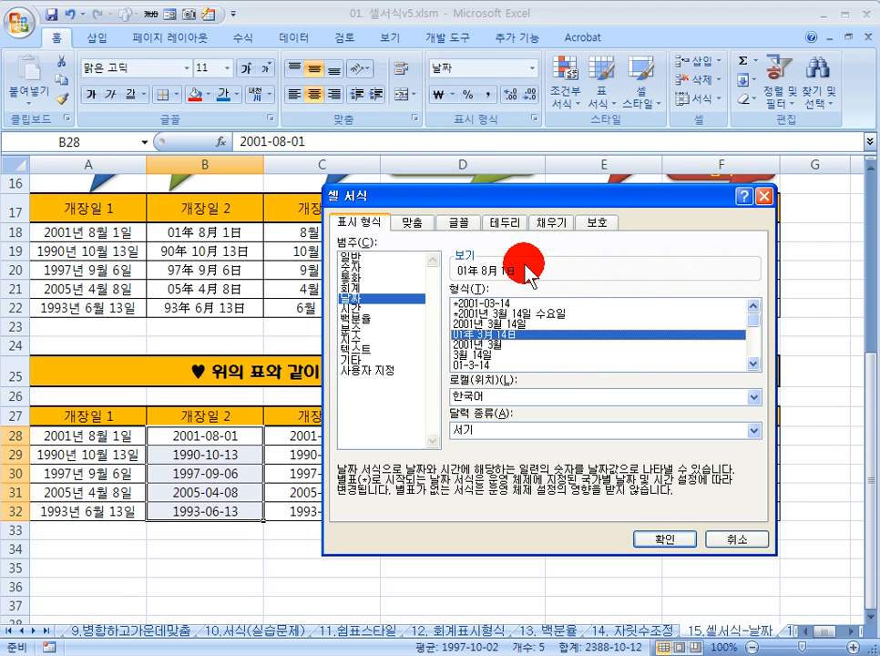
{"action": "left_click", "coordinate": [664, 539]}
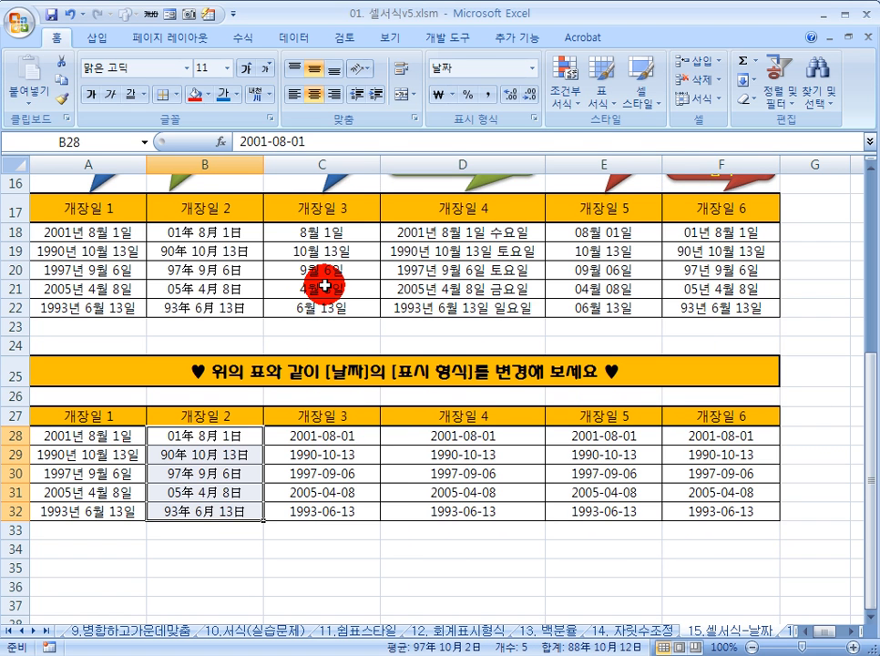
- Format the 개장일 3 practice dates in C28:C32 with the date type "3월 14일", matching the sample column
{"action": "left_click", "coordinate": [330, 232]}
{"action": "scroll", "coordinate": [330, 301], "scroll_direction": "up", "scroll_amount": 1}
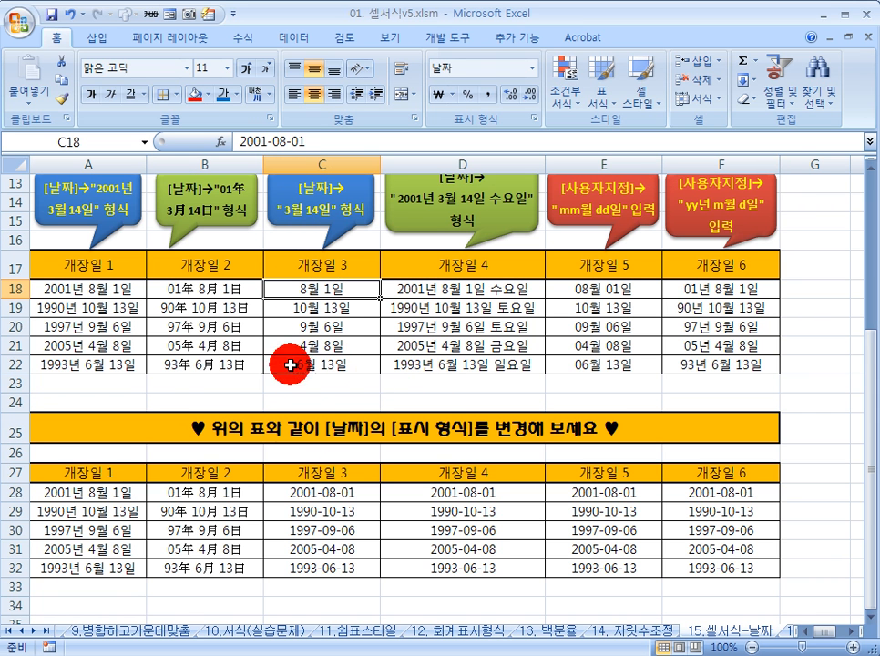
{"action": "left_click_drag", "start_coordinate": [326, 490], "coordinate": [327, 560]}
{"action": "right_click", "coordinate": [323, 513]}
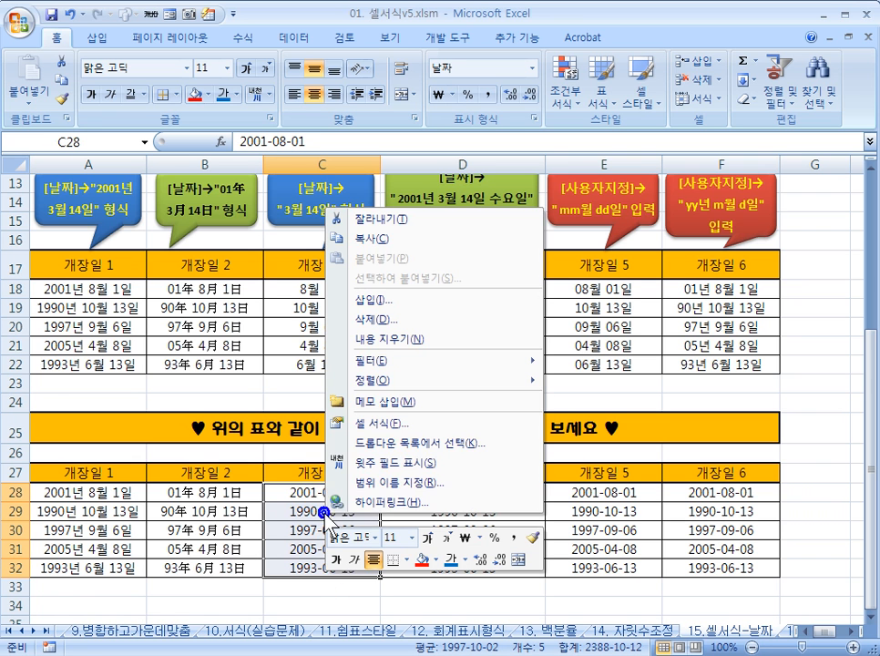
{"action": "left_click", "coordinate": [383, 423]}
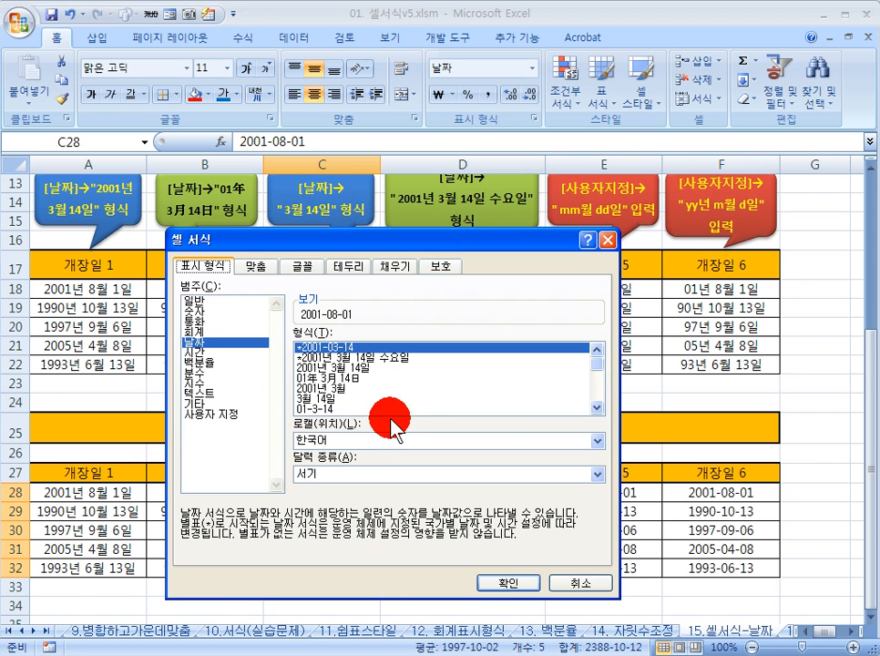
{"action": "left_click", "coordinate": [305, 399]}
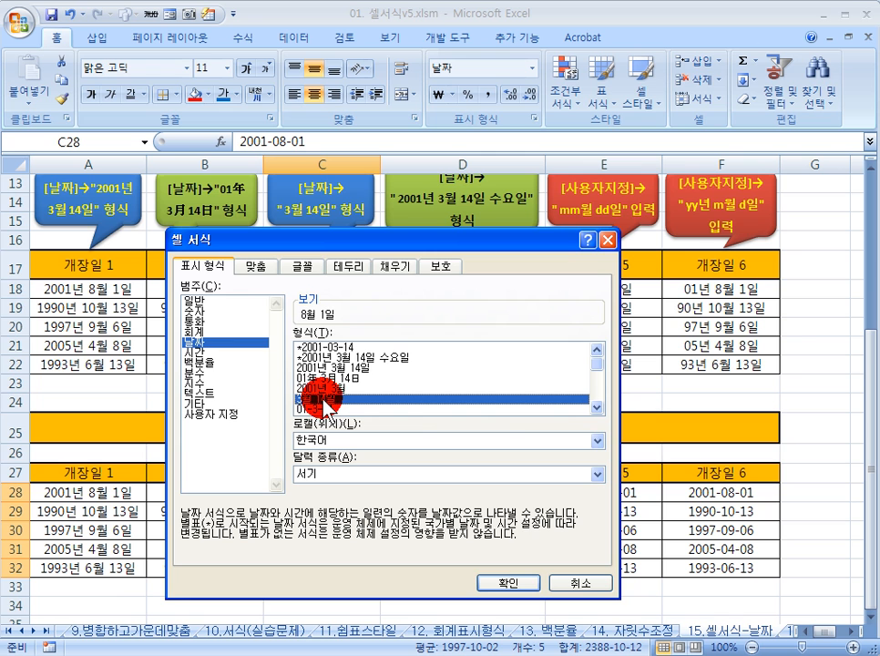
{"action": "left_click", "coordinate": [507, 583]}
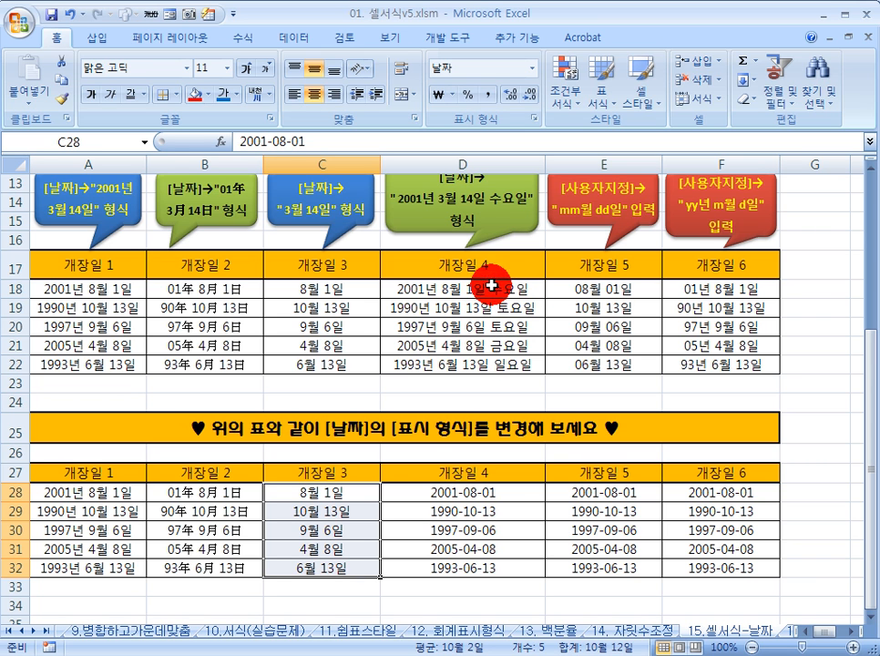
- Format the 개장일 4 practice dates in D28:D32 with the date type "*2001년 3월 14일 수요일"
{"action": "left_click_drag", "start_coordinate": [478, 493], "coordinate": [465, 565]}
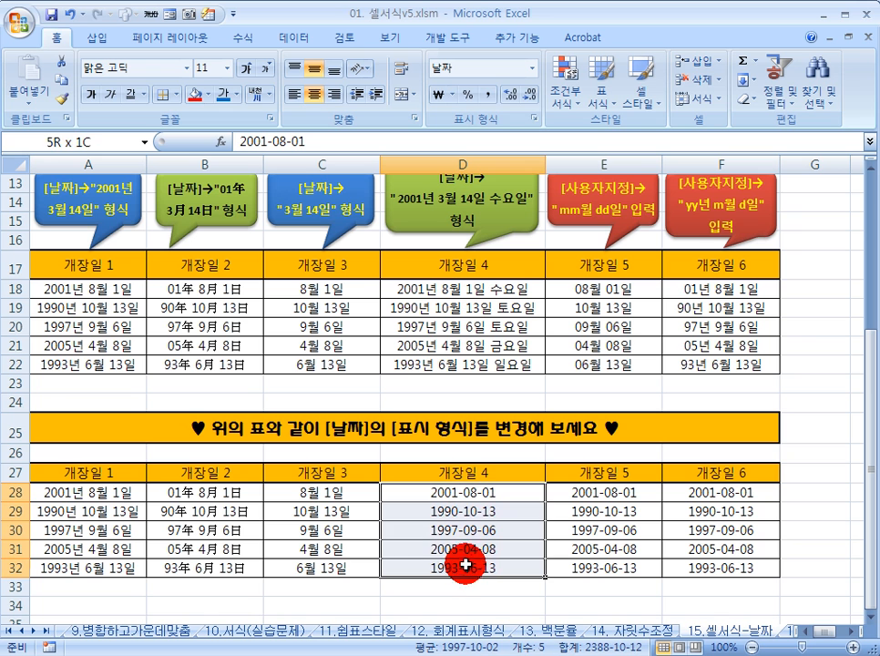
{"action": "right_click", "coordinate": [442, 514]}
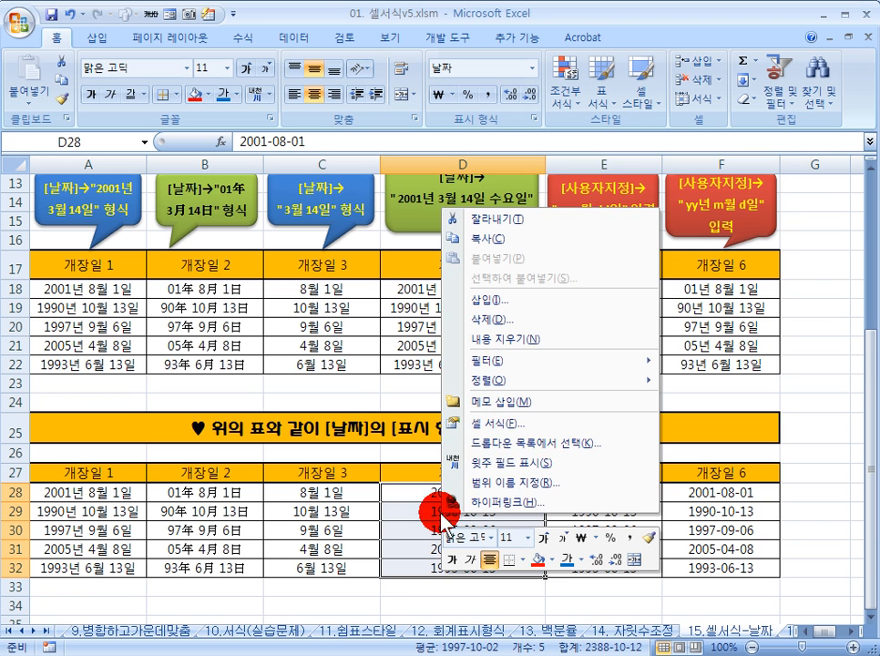
{"action": "left_click", "coordinate": [489, 421]}
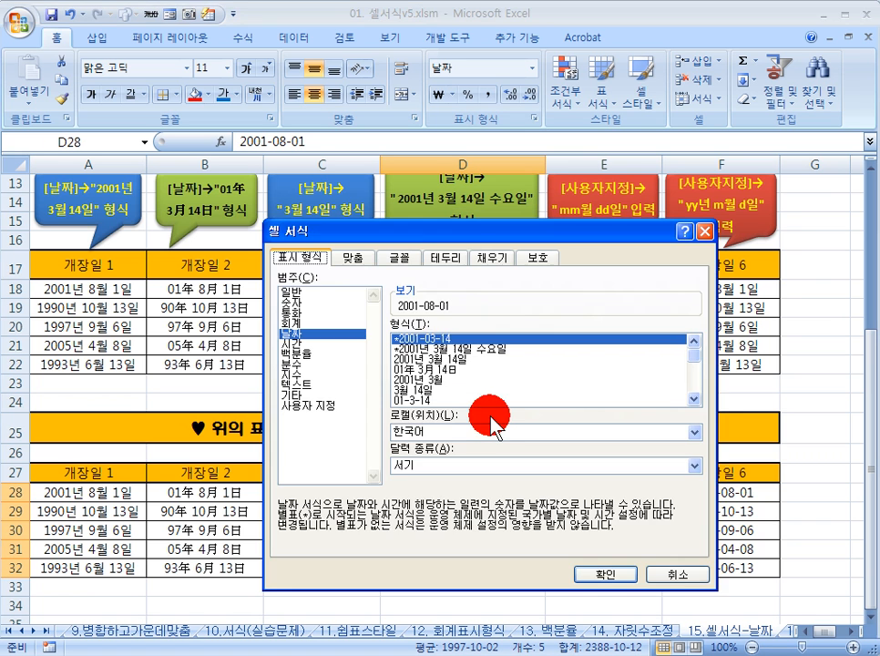
{"action": "left_click", "coordinate": [504, 351]}
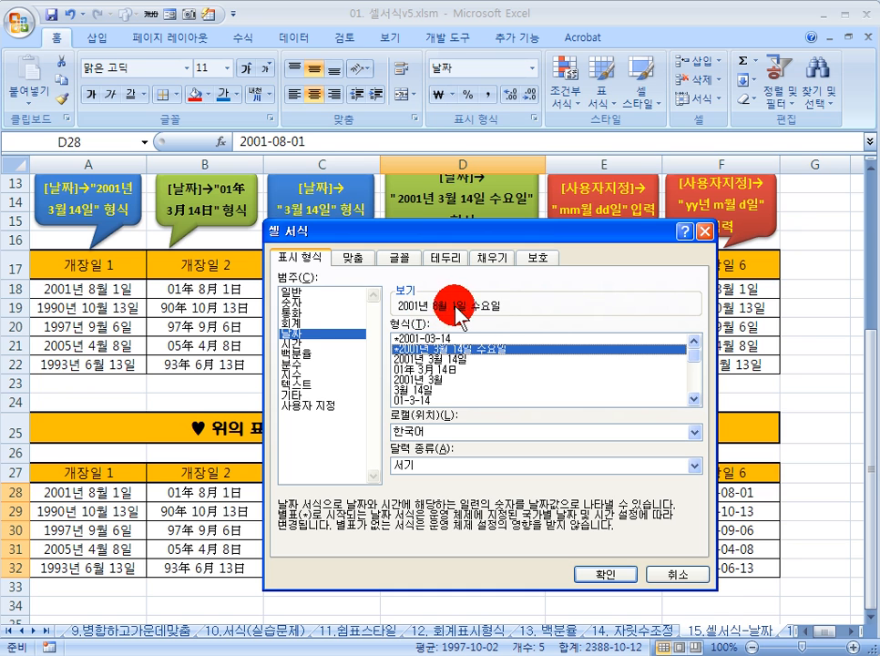
{"action": "left_click", "coordinate": [603, 574]}
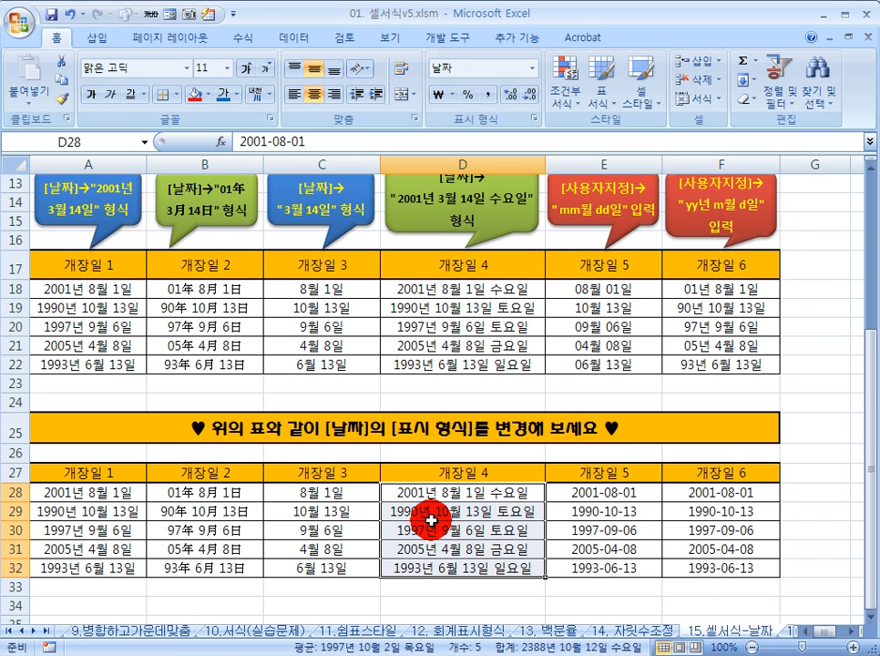
- Check the weekday date format on the 개장일 4 practice dates in D28:D32
{"action": "left_click", "coordinate": [415, 513]}
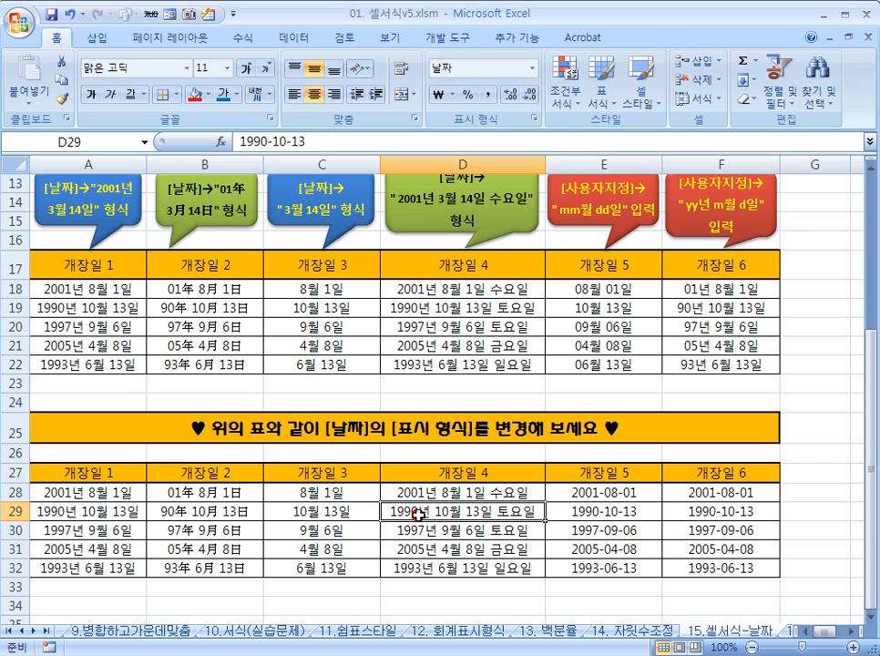
{"action": "left_click", "coordinate": [498, 493]}
{"action": "left_click_drag", "start_coordinate": [498, 493], "coordinate": [481, 556]}
{"action": "left_click", "coordinate": [466, 501]}
{"action": "left_click", "coordinate": [411, 513]}
{"action": "left_click", "coordinate": [412, 550]}
{"action": "left_click", "coordinate": [485, 569]}
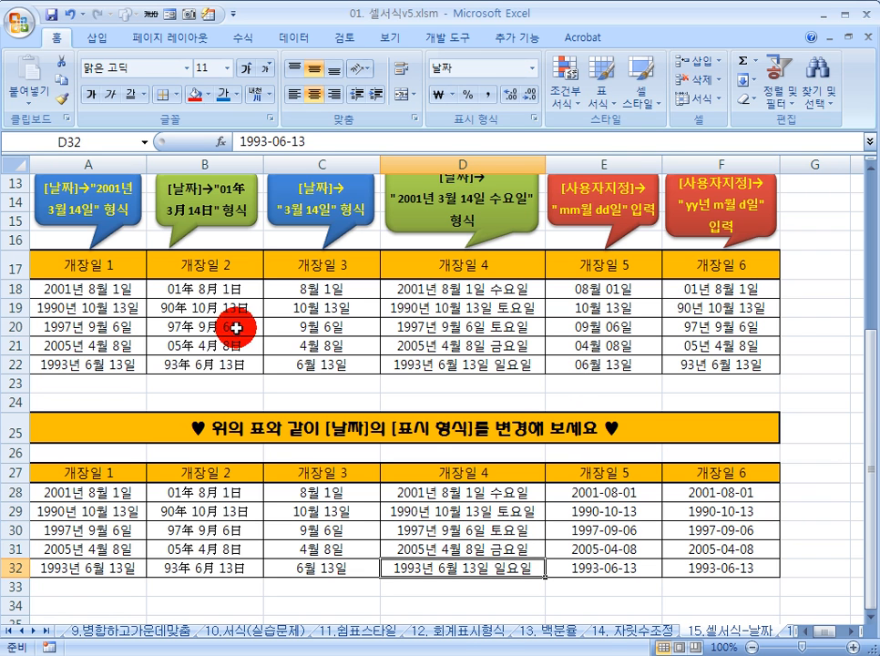
- Compare the month and day display of the sample dates in 개장일 3 (C18:C22) and 개장일 5 (E18:E22)
{"action": "left_click_drag", "start_coordinate": [313, 295], "coordinate": [316, 367]}
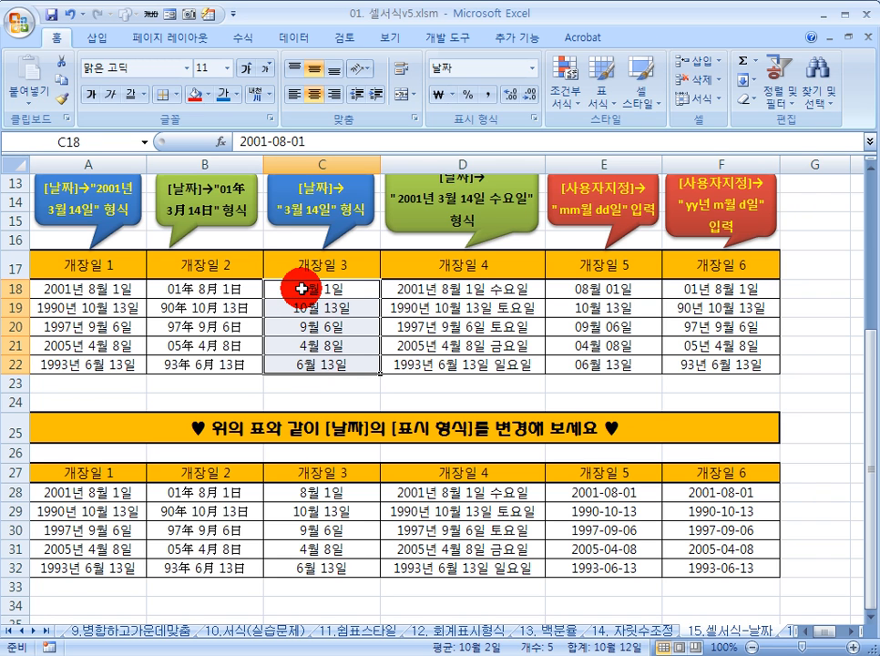
{"action": "left_click", "coordinate": [338, 288]}
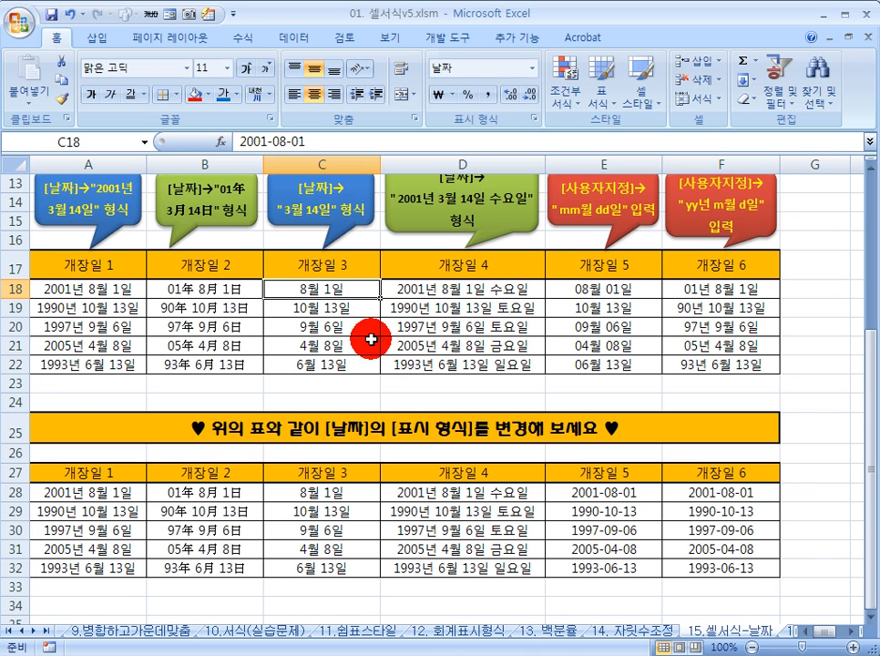
{"action": "left_click", "coordinate": [575, 290]}
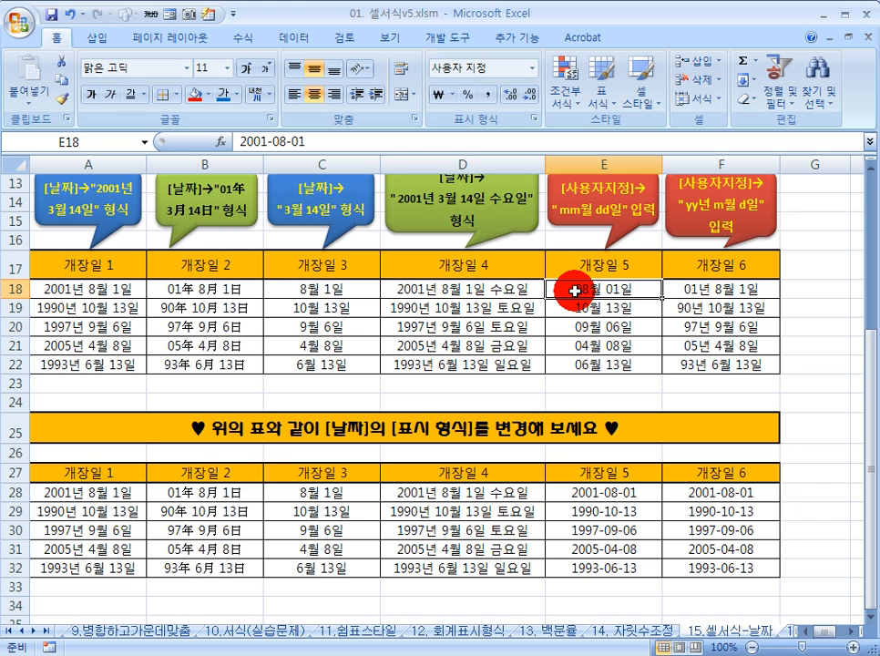
{"action": "left_click_drag", "start_coordinate": [579, 288], "coordinate": [582, 359]}
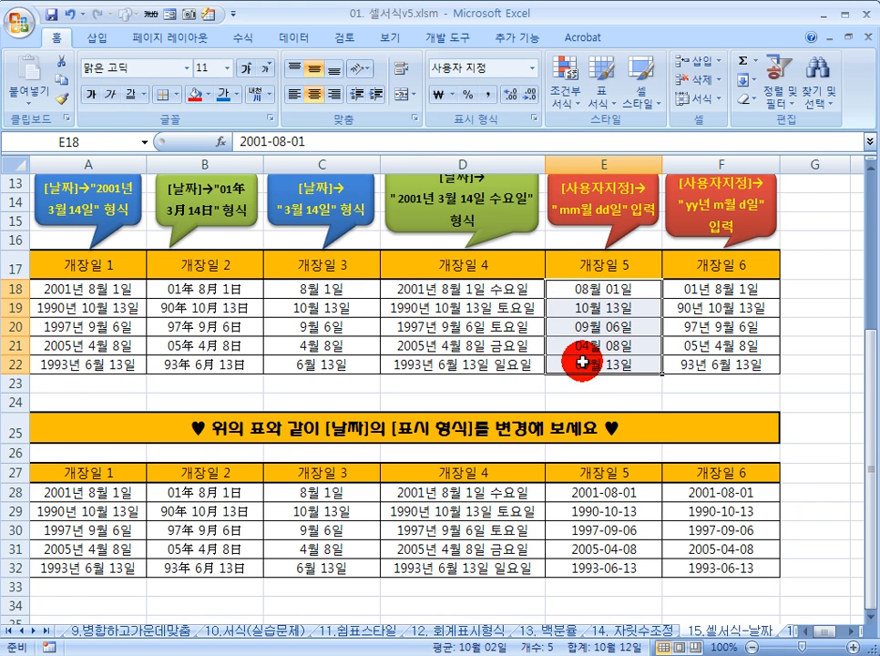
{"action": "left_click", "coordinate": [582, 290]}
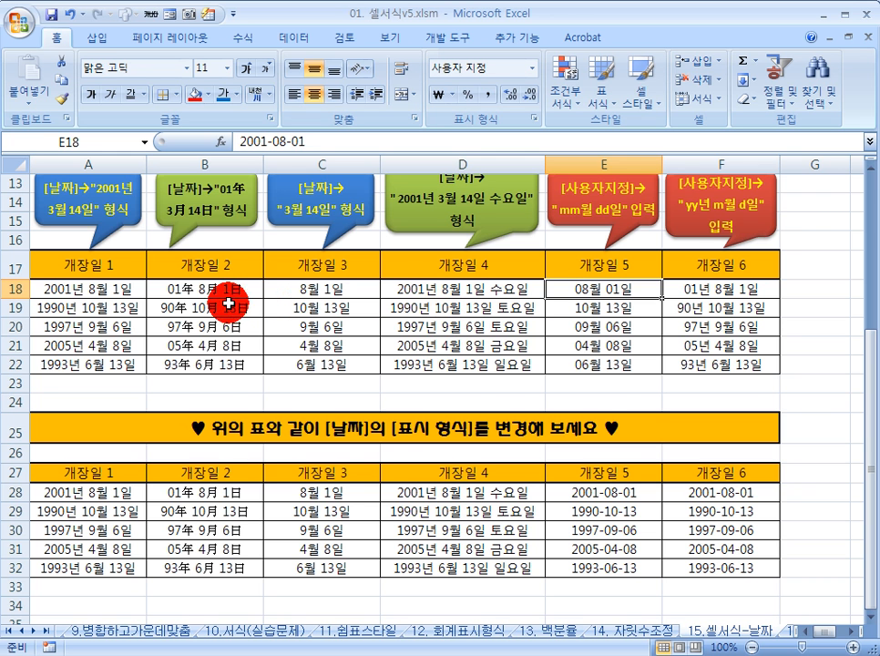
- Examine the YYYY year code in the custom format notes at the top of the sheet
{"action": "scroll", "coordinate": [168, 327], "scroll_direction": "up", "scroll_amount": 4}
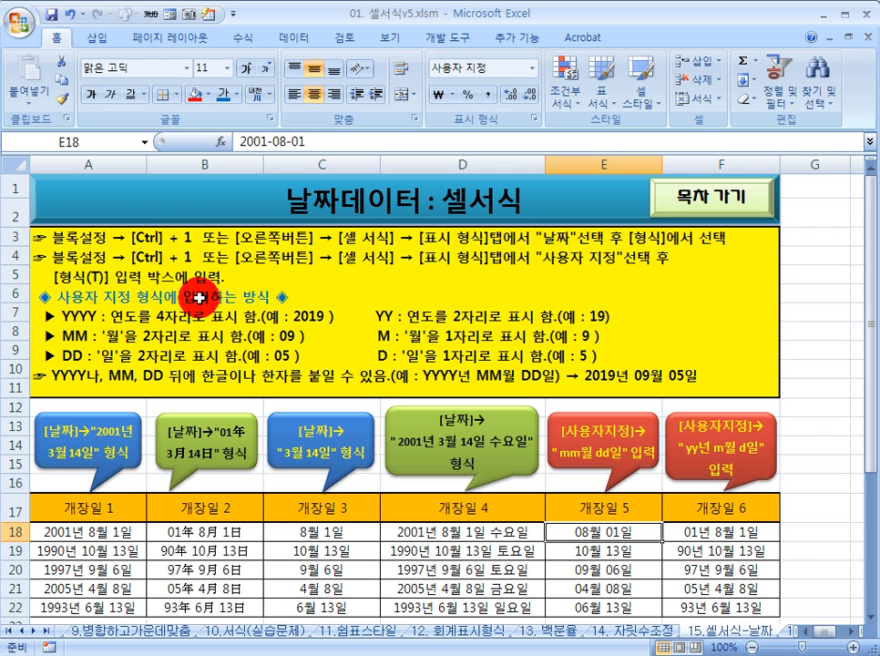
{"action": "left_click", "coordinate": [71, 321]}
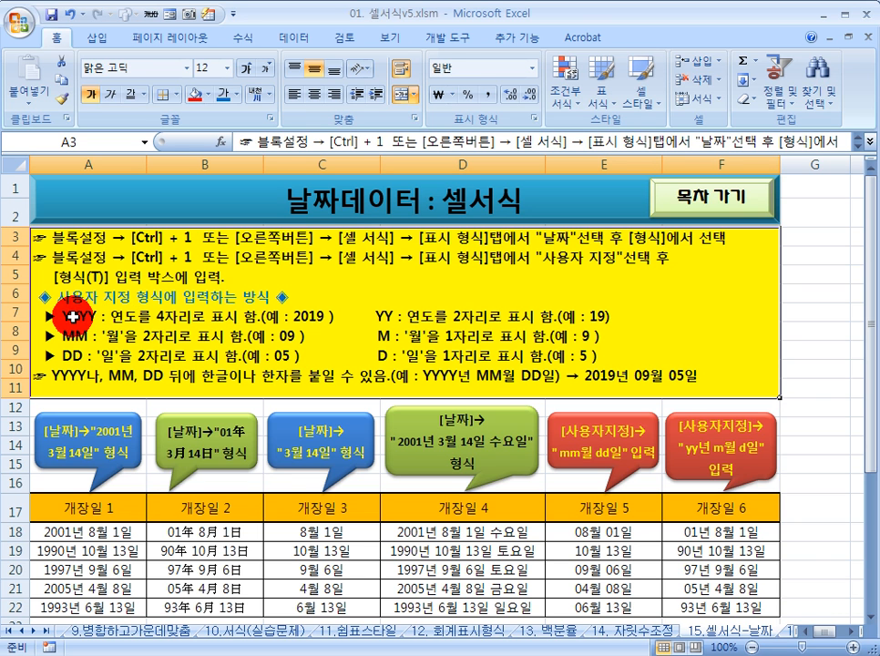
{"action": "left_click_drag", "start_coordinate": [341, 270], "coordinate": [354, 294]}
{"action": "left_click_drag", "start_coordinate": [358, 274], "coordinate": [421, 293]}
{"action": "left_click_drag", "start_coordinate": [353, 308], "coordinate": [463, 315]}
{"action": "left_click", "coordinate": [468, 275]}
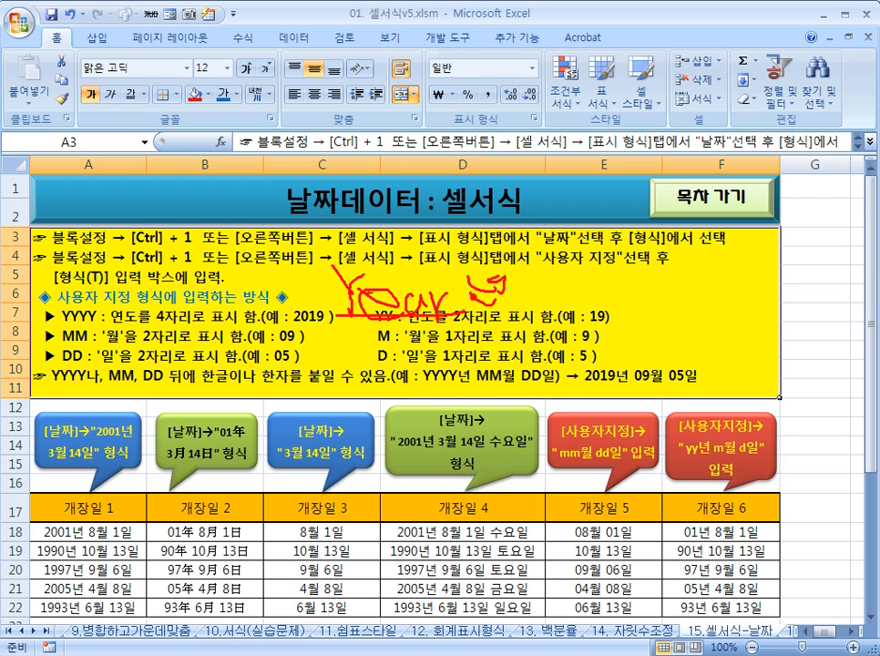
{"action": "left_click_drag", "start_coordinate": [356, 310], "coordinate": [334, 273]}
{"action": "left_click", "coordinate": [73, 319]}
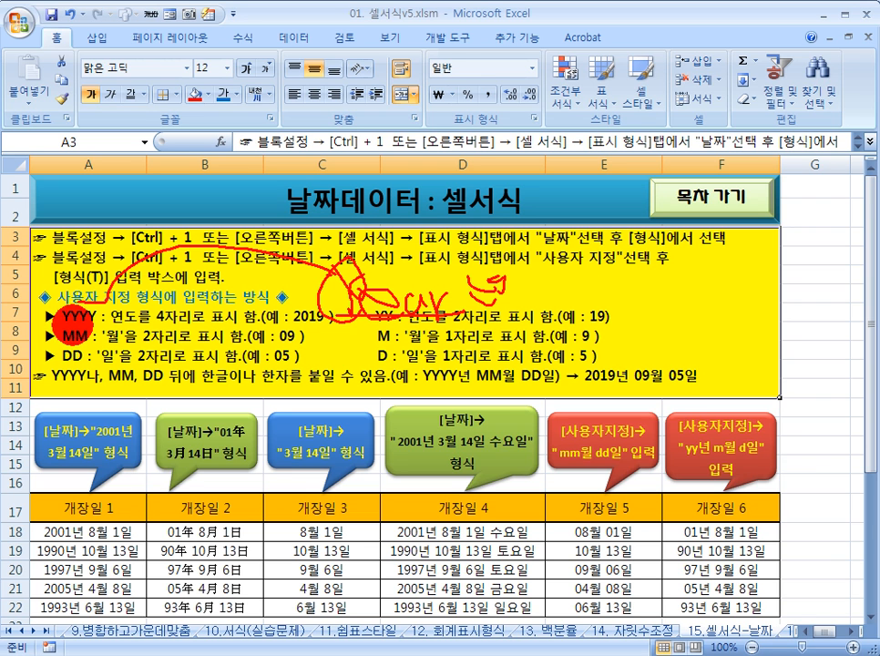
{"action": "mouse_move", "coordinate": [57, 321]}
{"action": "left_mouse_down"}
{"action": "mouse_move", "coordinate": [94, 324]}
{"action": "mouse_move", "coordinate": [94, 310]}
{"action": "left_mouse_up"}
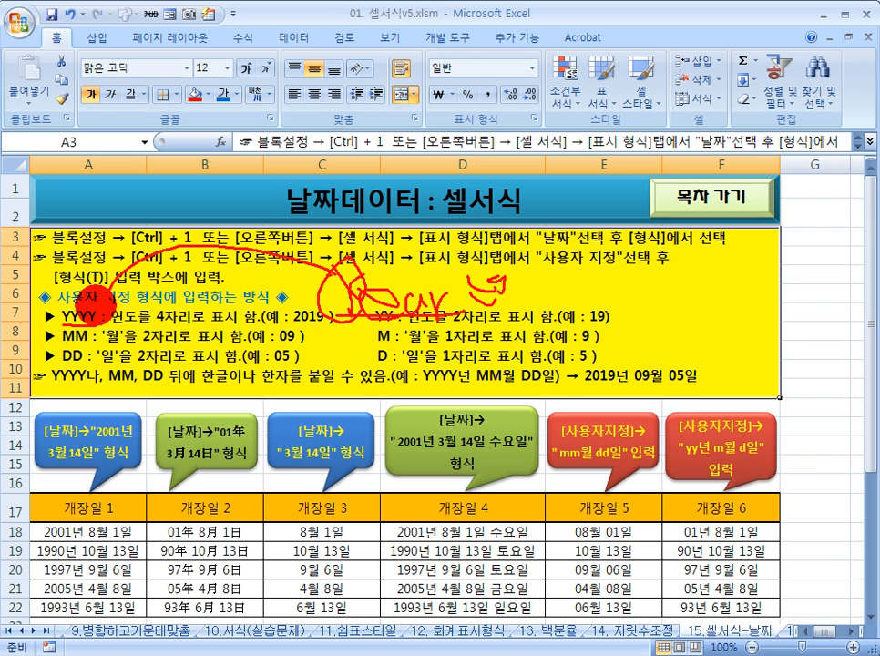
{"action": "left_click_drag", "start_coordinate": [151, 340], "coordinate": [246, 339]}
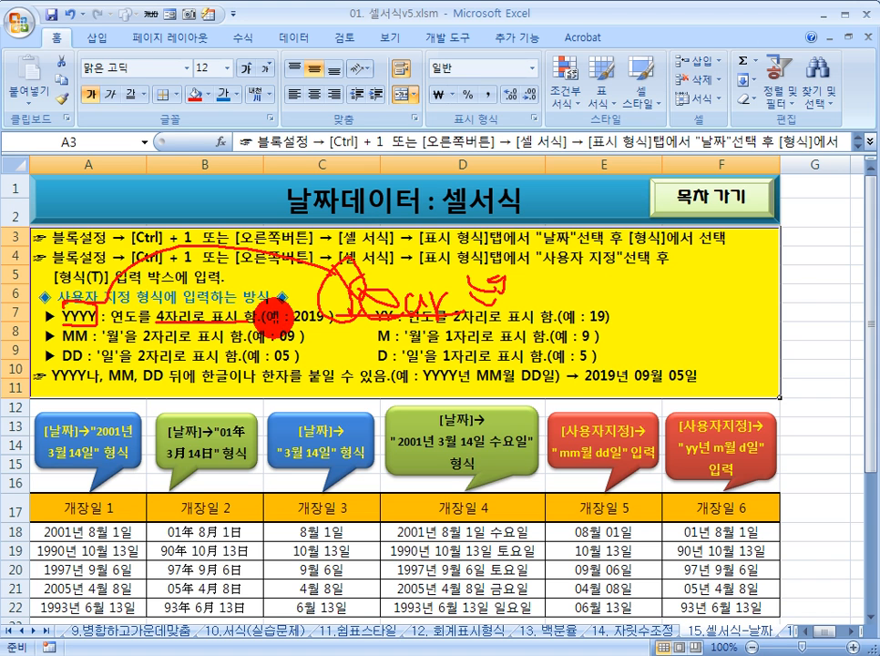
{"action": "key", "text": "Escape"}
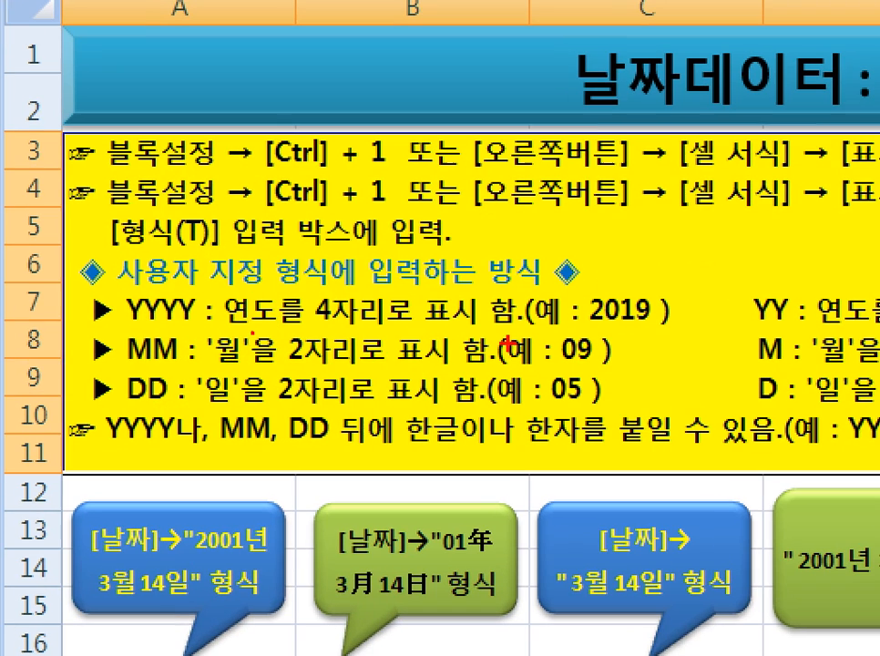
- Examine the MM and M month codes in the custom format notes, comparing two-digit and one-digit display
{"action": "left_click_drag", "start_coordinate": [117, 364], "coordinate": [245, 369]}
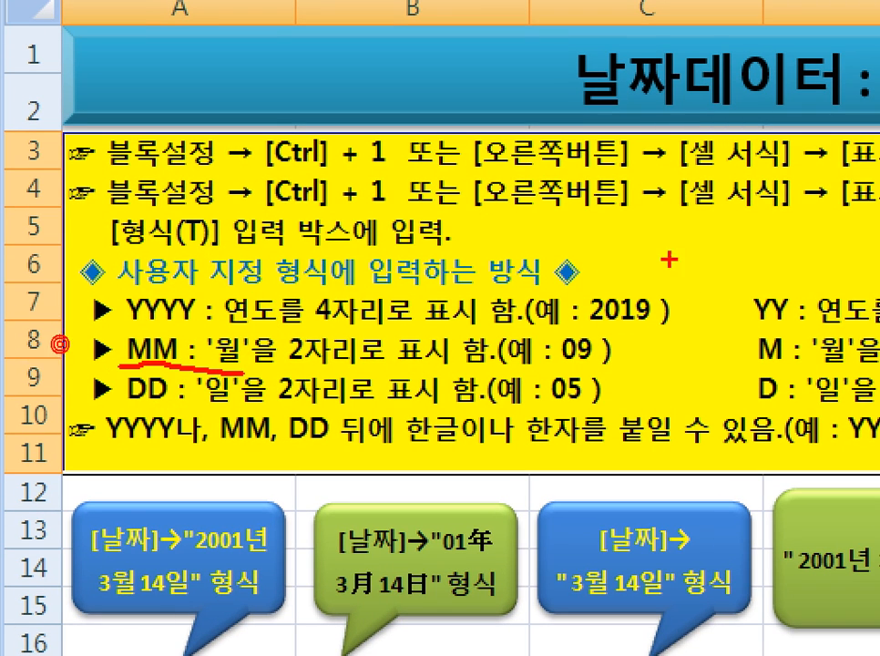
{"action": "left_click_drag", "start_coordinate": [613, 221], "coordinate": [616, 269]}
{"action": "mouse_move", "coordinate": [752, 233]}
{"action": "left_mouse_down"}
{"action": "mouse_move", "coordinate": [729, 235]}
{"action": "mouse_move", "coordinate": [753, 248]}
{"action": "mouse_move", "coordinate": [730, 295]}
{"action": "left_mouse_up"}
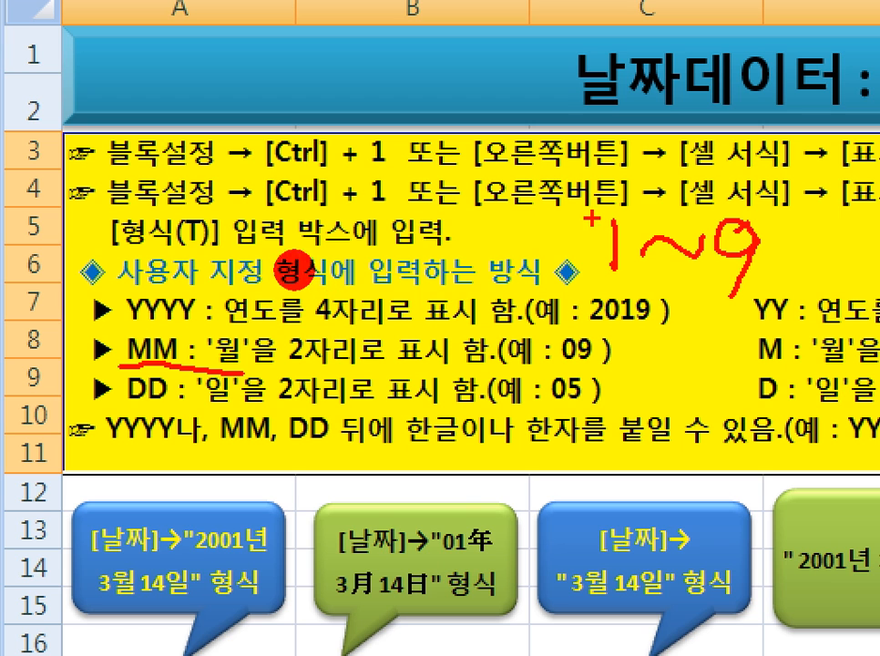
{"action": "left_click_drag", "start_coordinate": [591, 224], "coordinate": [588, 230]}
{"action": "left_click_drag", "start_coordinate": [701, 226], "coordinate": [697, 206]}
{"action": "left_click_drag", "start_coordinate": [554, 296], "coordinate": [840, 292]}
{"action": "left_click_drag", "start_coordinate": [860, 219], "coordinate": [864, 297]}
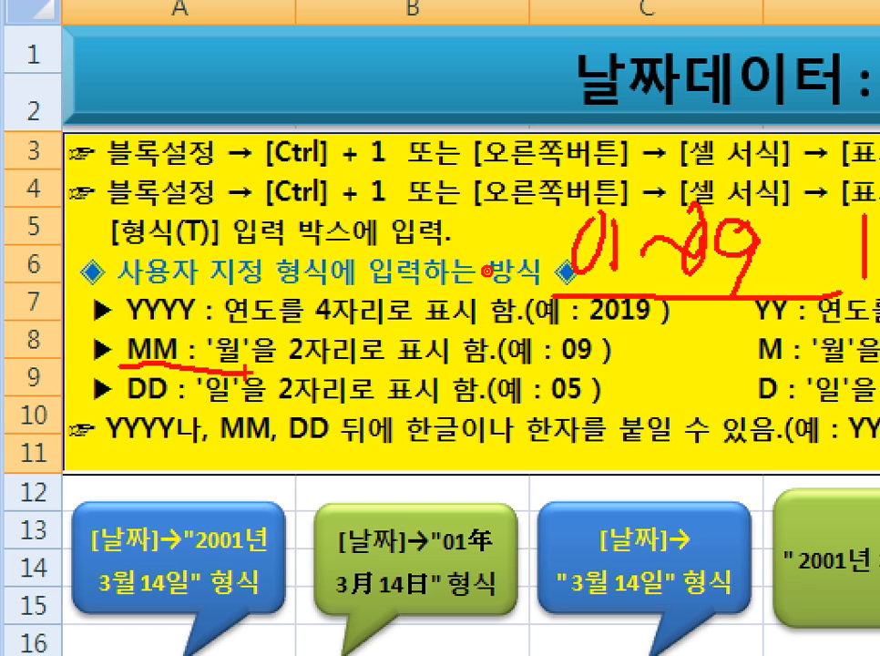
{"action": "mouse_move", "coordinate": [791, 369]}
{"action": "left_mouse_down"}
{"action": "mouse_move", "coordinate": [728, 335]}
{"action": "mouse_move", "coordinate": [786, 372]}
{"action": "mouse_move", "coordinate": [866, 243]}
{"action": "mouse_move", "coordinate": [859, 285]}
{"action": "left_mouse_up"}
{"action": "left_click", "coordinate": [425, 257]}
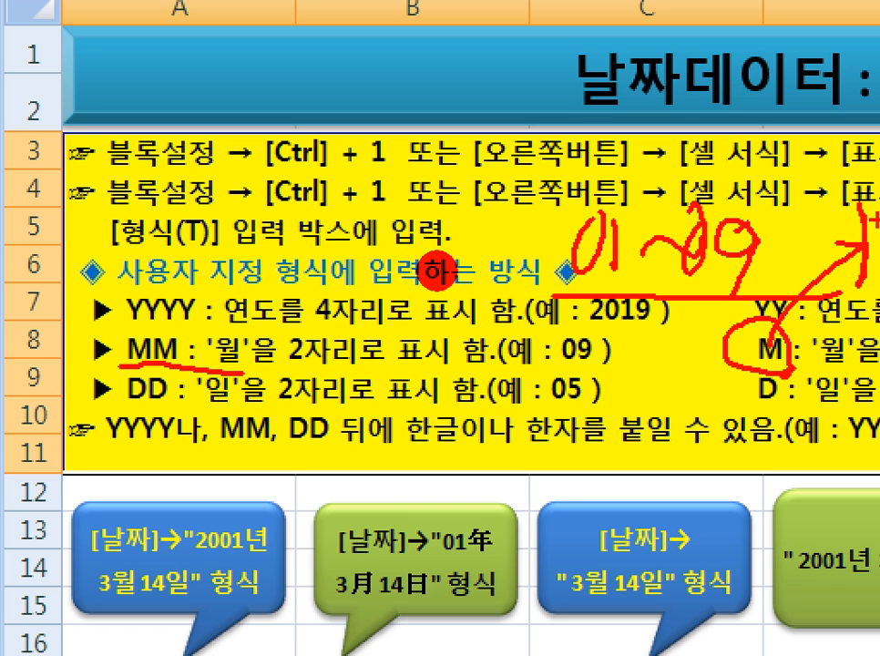
{"action": "left_click", "coordinate": [61, 343]}
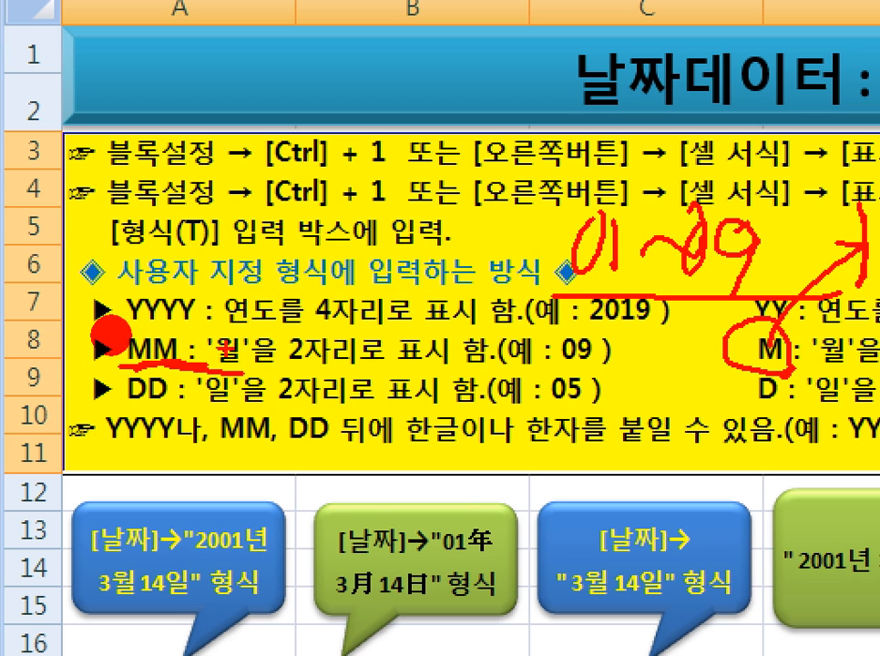
{"action": "mouse_move", "coordinate": [576, 283]}
{"action": "left_mouse_down"}
{"action": "mouse_move", "coordinate": [640, 269]}
{"action": "mouse_move", "coordinate": [657, 242]}
{"action": "mouse_move", "coordinate": [674, 293]}
{"action": "mouse_move", "coordinate": [603, 279]}
{"action": "left_mouse_up"}
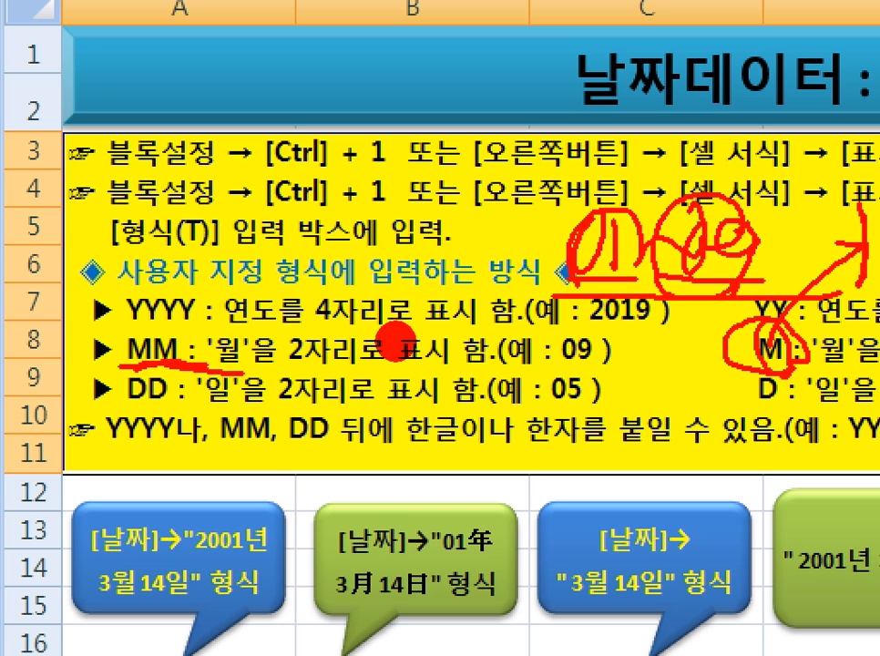
{"action": "mouse_move", "coordinate": [679, 344]}
{"action": "left_mouse_down"}
{"action": "mouse_move", "coordinate": [679, 374]}
{"action": "mouse_move", "coordinate": [734, 333]}
{"action": "left_mouse_up"}
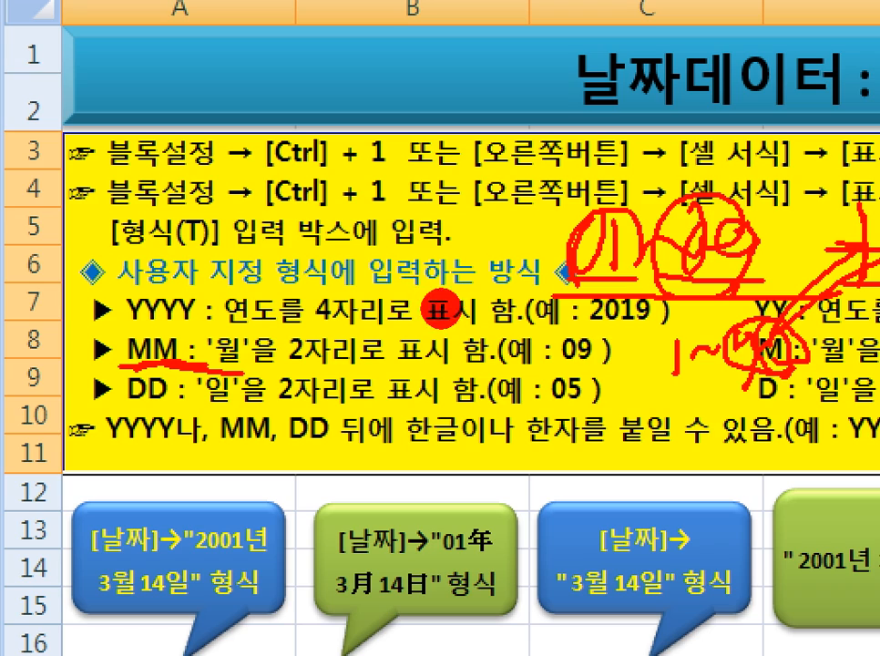
{"action": "key", "text": "Escape"}
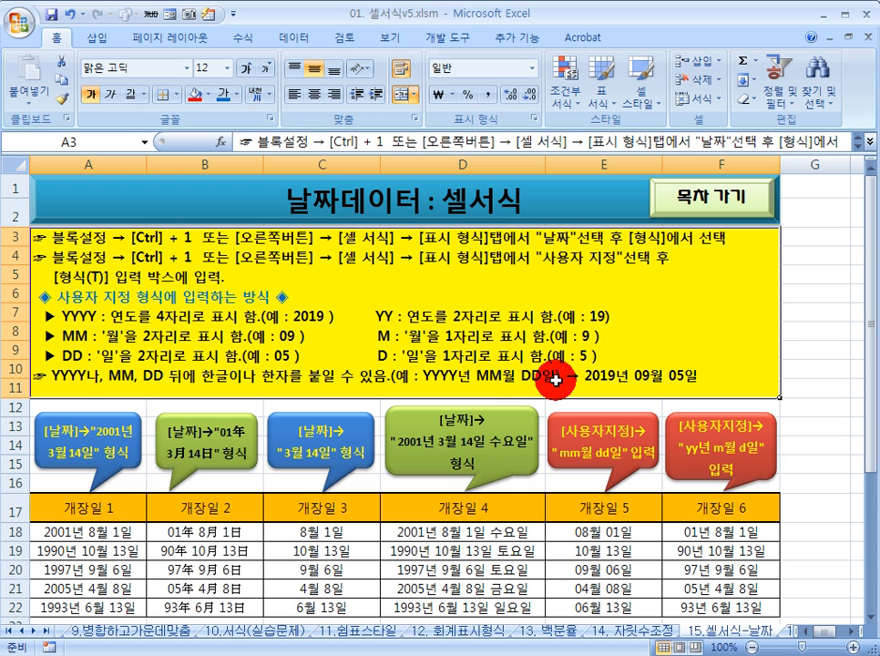
- Examine the note on adding Korean text after the codes, using the YYYY년 MM월 DD일 example
{"action": "left_click", "coordinate": [607, 532]}
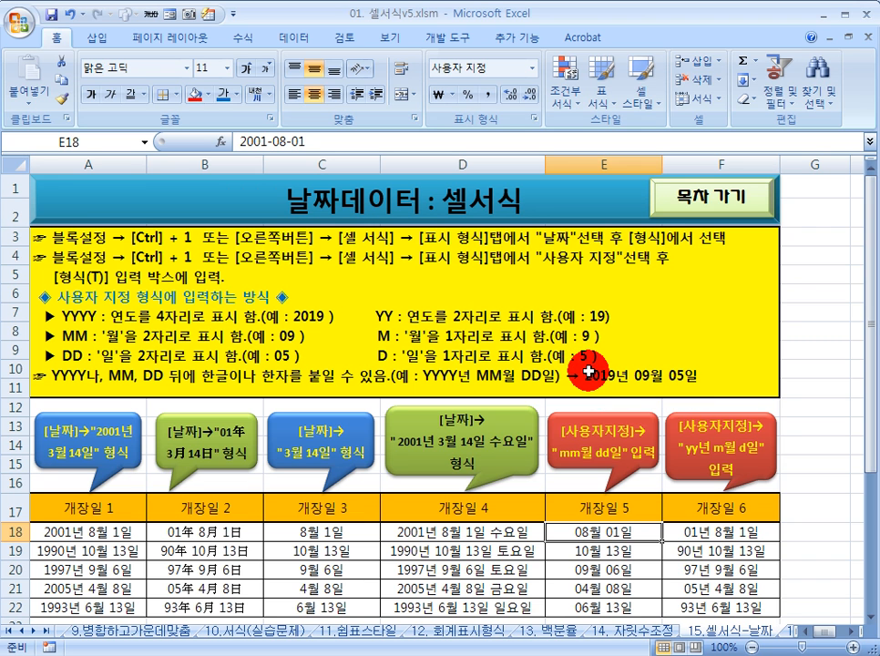
{"action": "left_click", "coordinate": [462, 383]}
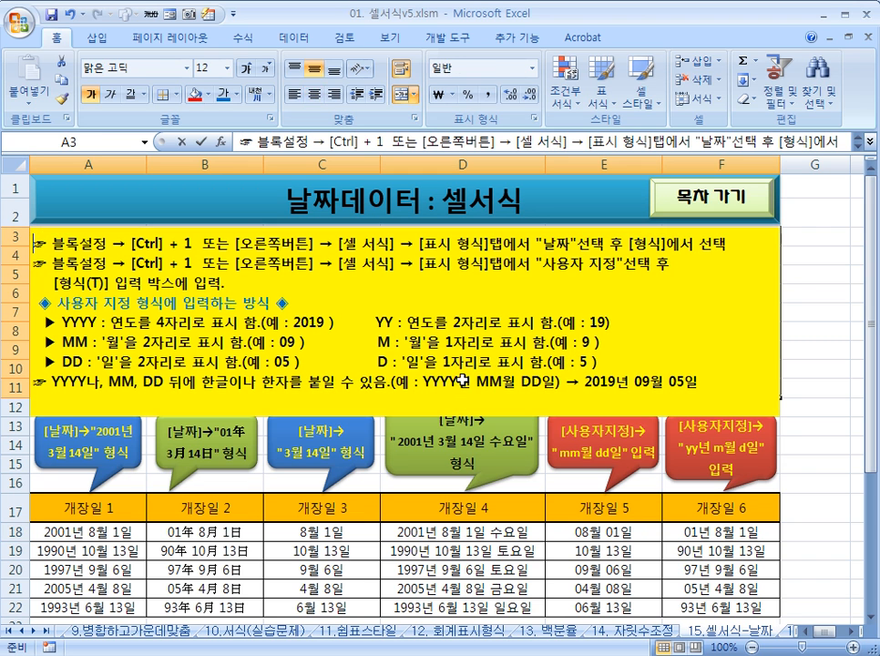
{"action": "double_click", "coordinate": [462, 383]}
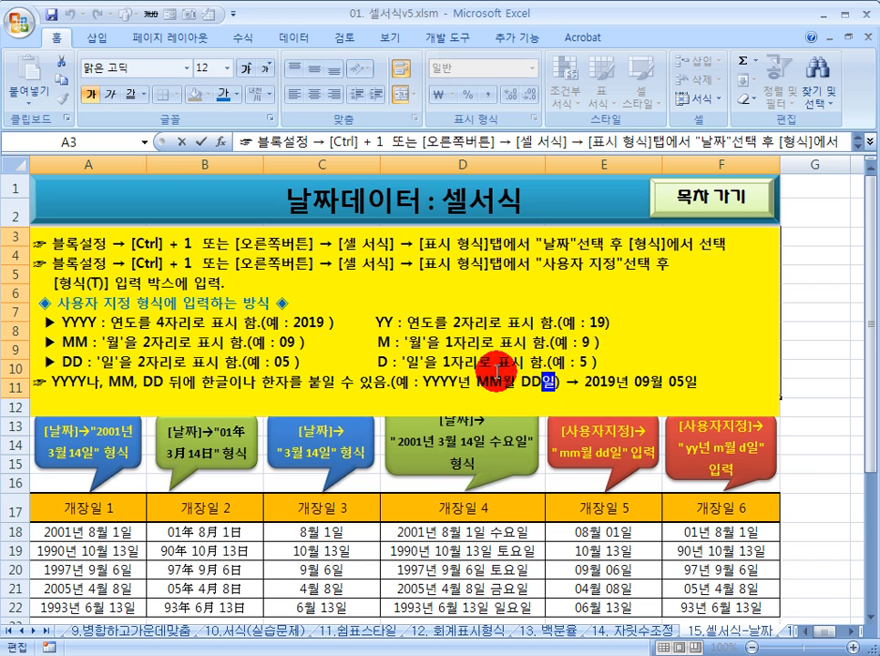
{"action": "left_click", "coordinate": [541, 481]}
- Open the cell formatting settings for the 개장일 5 practice dates in E28:E32, keeping the sample column in view
{"action": "scroll", "coordinate": [540, 481], "scroll_direction": "down", "scroll_amount": 4}
{"action": "scroll", "coordinate": [540, 481], "scroll_direction": "down", "scroll_amount": 2}
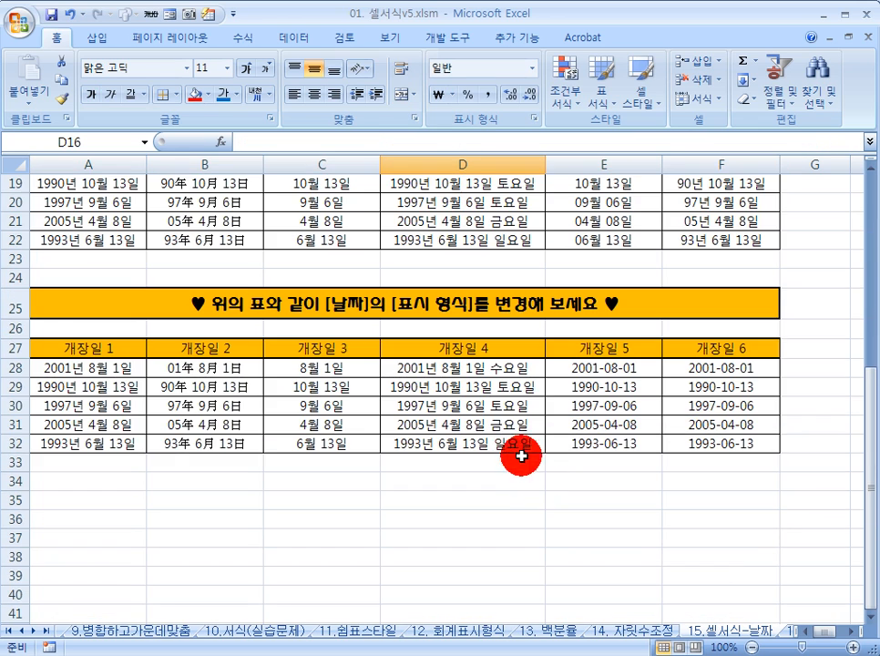
{"action": "left_click", "coordinate": [599, 367]}
{"action": "scroll", "coordinate": [599, 367], "scroll_direction": "up", "scroll_amount": 1}
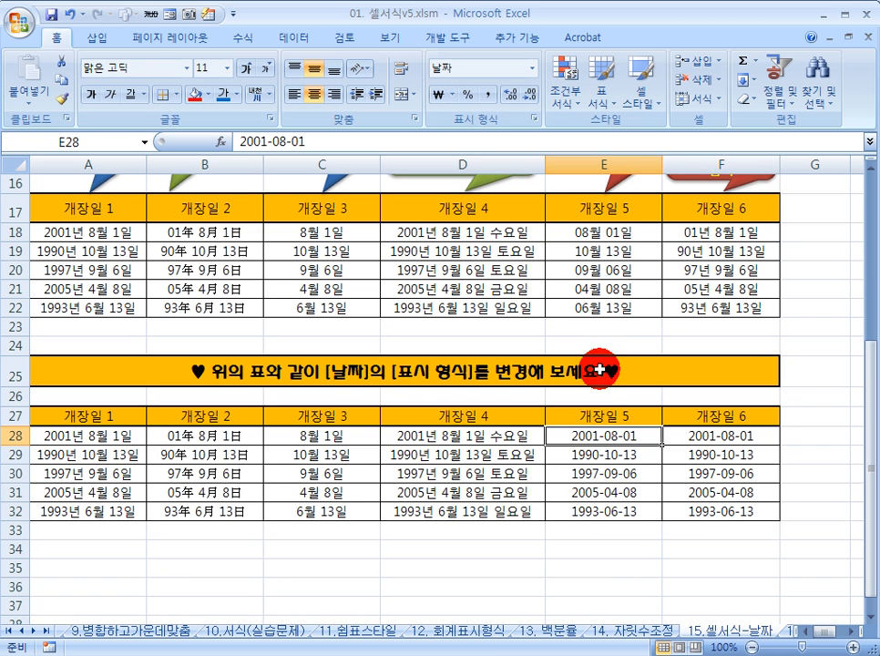
{"action": "left_click_drag", "start_coordinate": [589, 437], "coordinate": [583, 512]}
{"action": "right_click", "coordinate": [580, 450]}
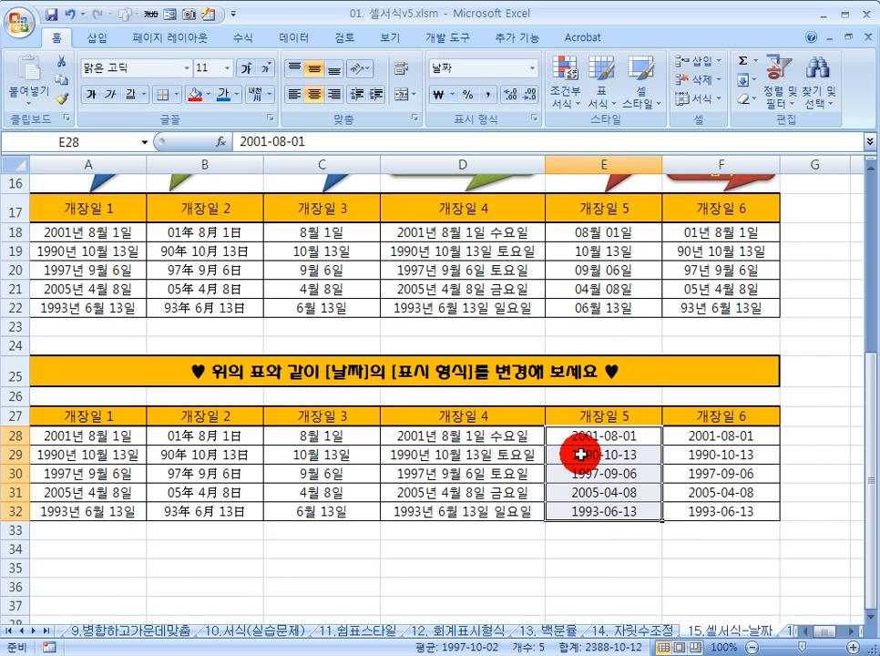
{"action": "left_click", "coordinate": [638, 360]}
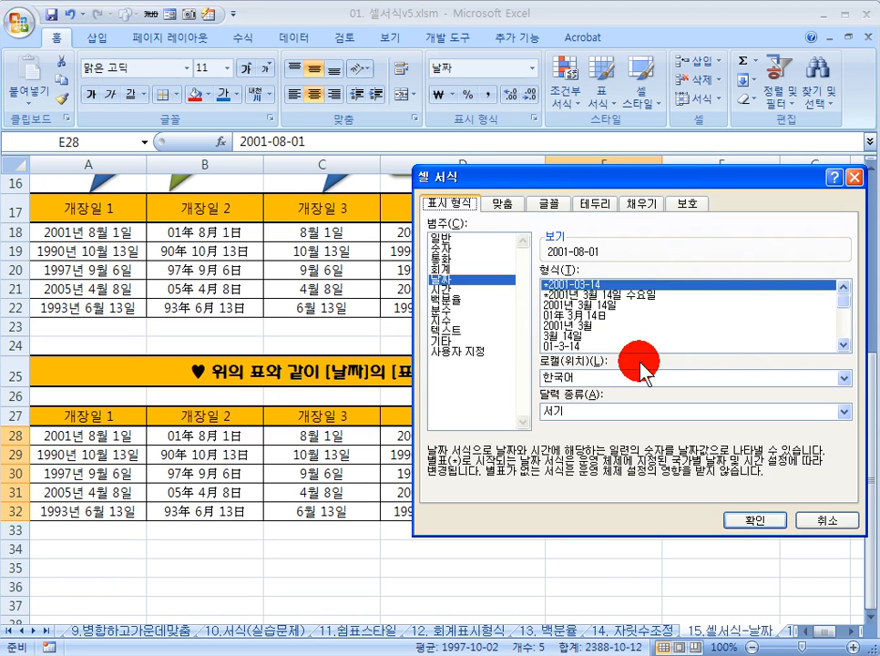
{"action": "left_click_drag", "start_coordinate": [590, 175], "coordinate": [266, 157]}
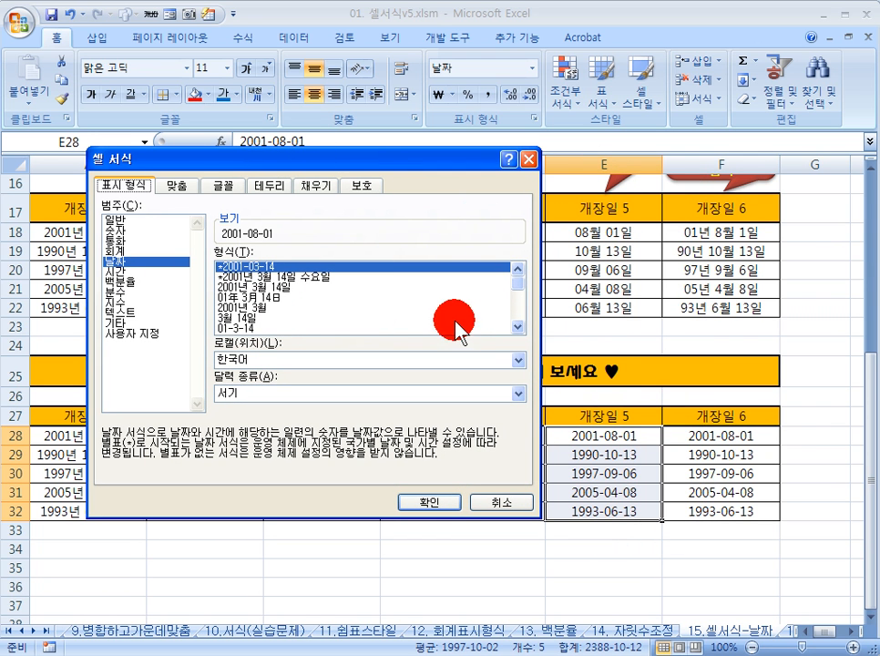
- Look through the built-in date formats for a two-digit month and day display, previewing 3월 14일
{"action": "left_click", "coordinate": [517, 327]}
{"action": "left_click", "coordinate": [517, 327]}
{"action": "left_click", "coordinate": [516, 328]}
{"action": "left_click", "coordinate": [517, 327]}
{"action": "left_click", "coordinate": [517, 327]}
{"action": "left_click", "coordinate": [517, 327]}
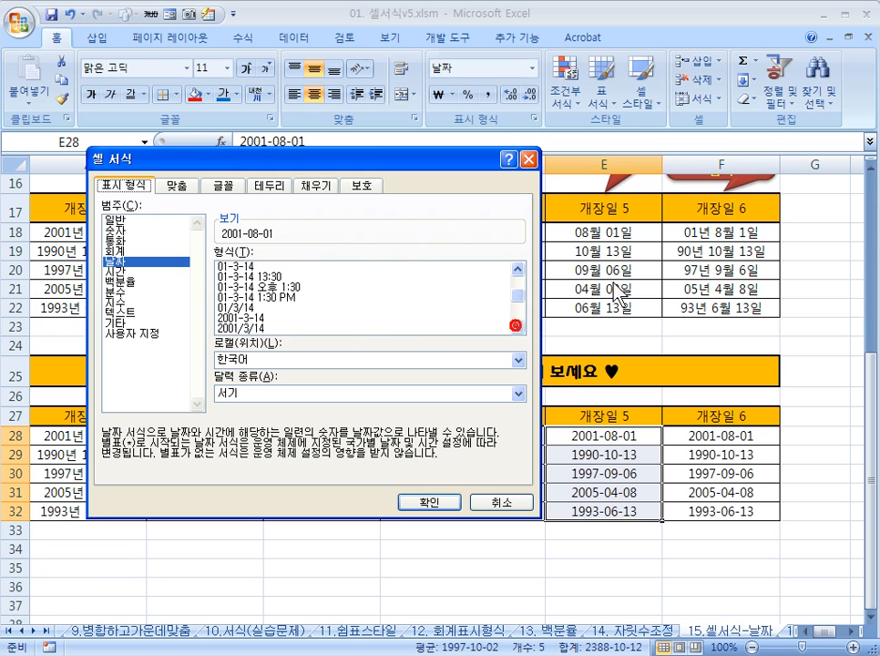
{"action": "mouse_move", "coordinate": [517, 296]}
{"action": "left_mouse_down"}
{"action": "mouse_move", "coordinate": [514, 315]}
{"action": "mouse_move", "coordinate": [515, 290]}
{"action": "left_mouse_up"}
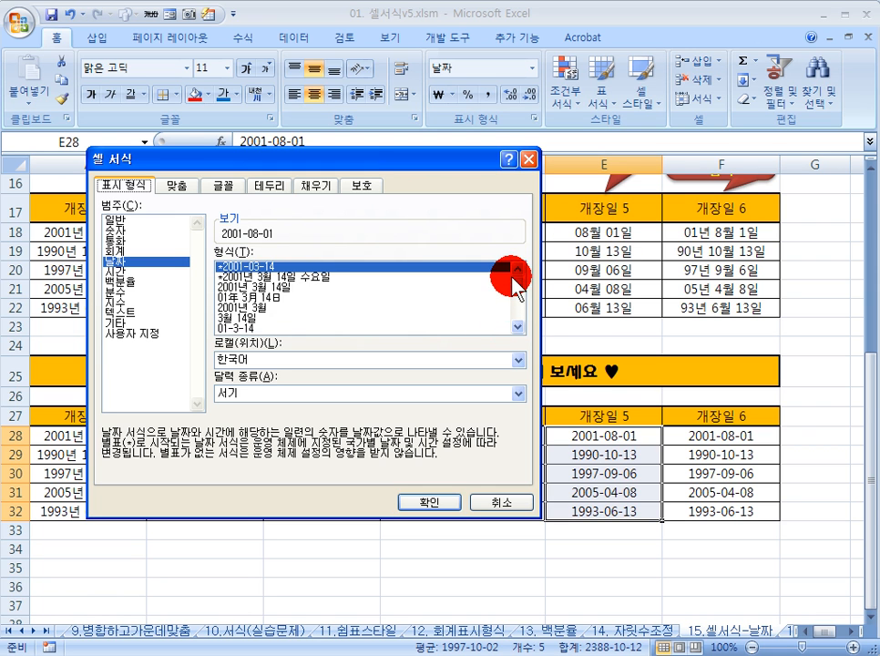
{"action": "left_click", "coordinate": [225, 318]}
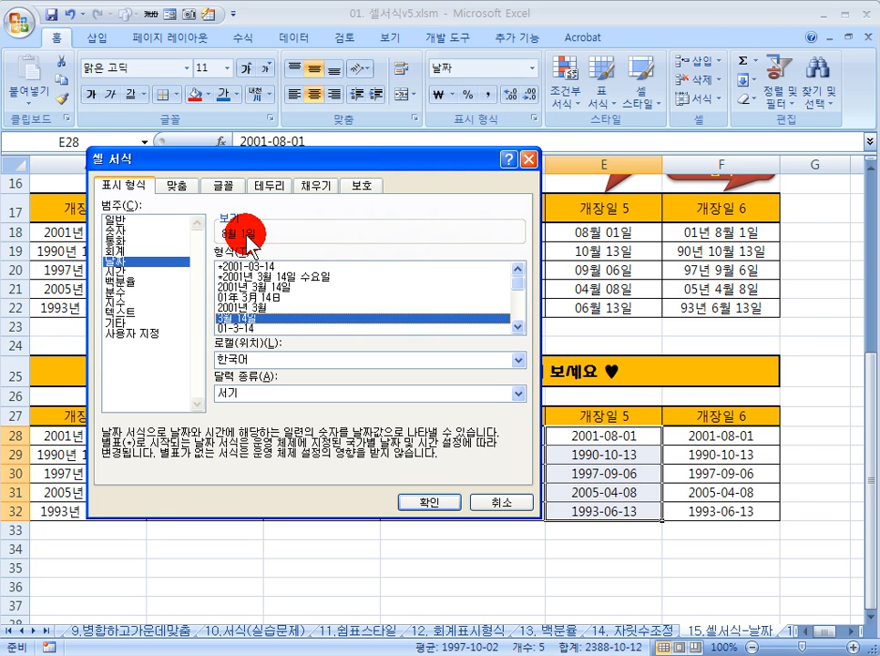
- Switch E28:E32 to the custom number category and replace the existing format code with mm월 dd
{"action": "left_click", "coordinate": [136, 334]}
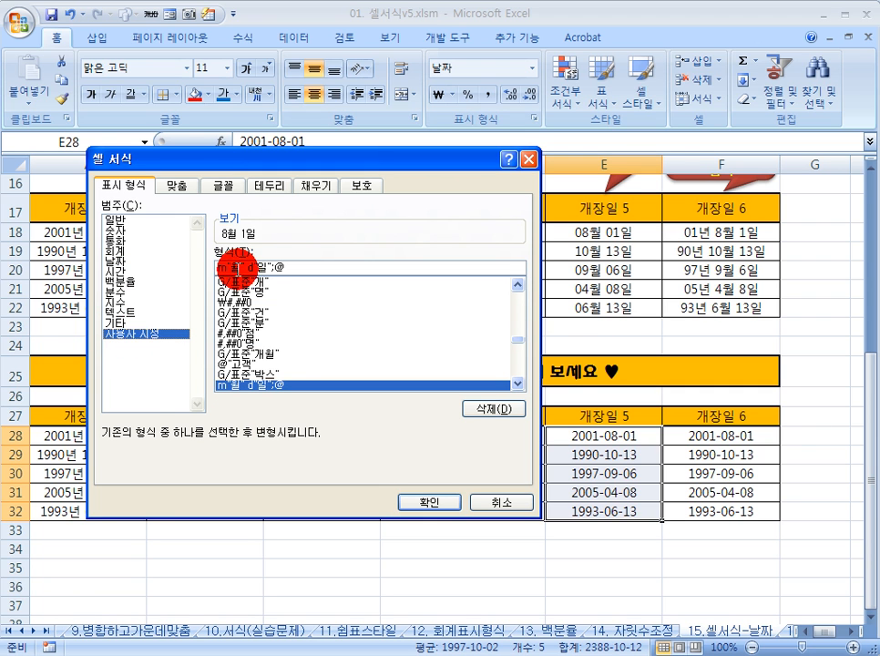
{"action": "left_click_drag", "start_coordinate": [294, 265], "coordinate": [148, 261]}
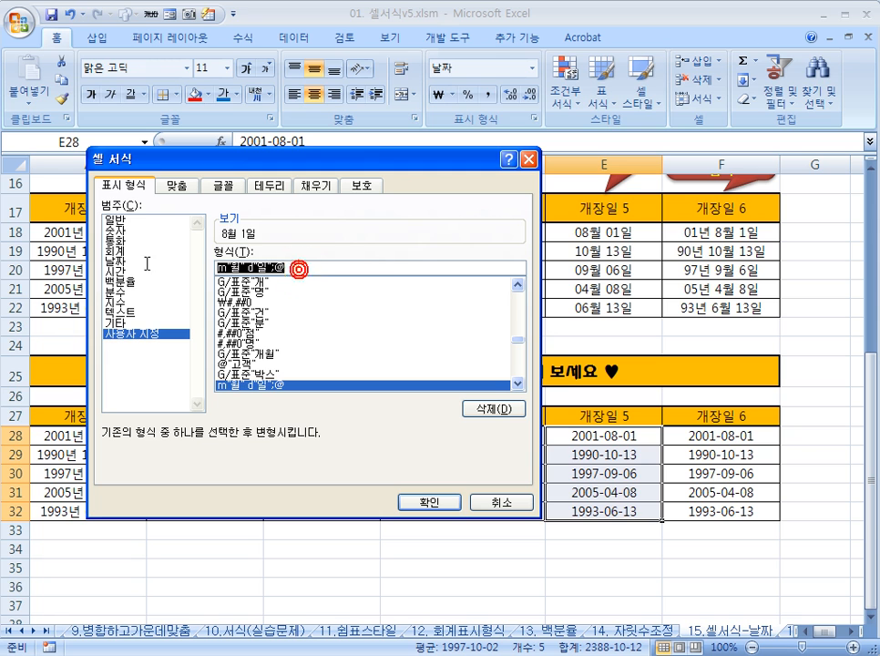
{"action": "key", "text": "BackSpace"}
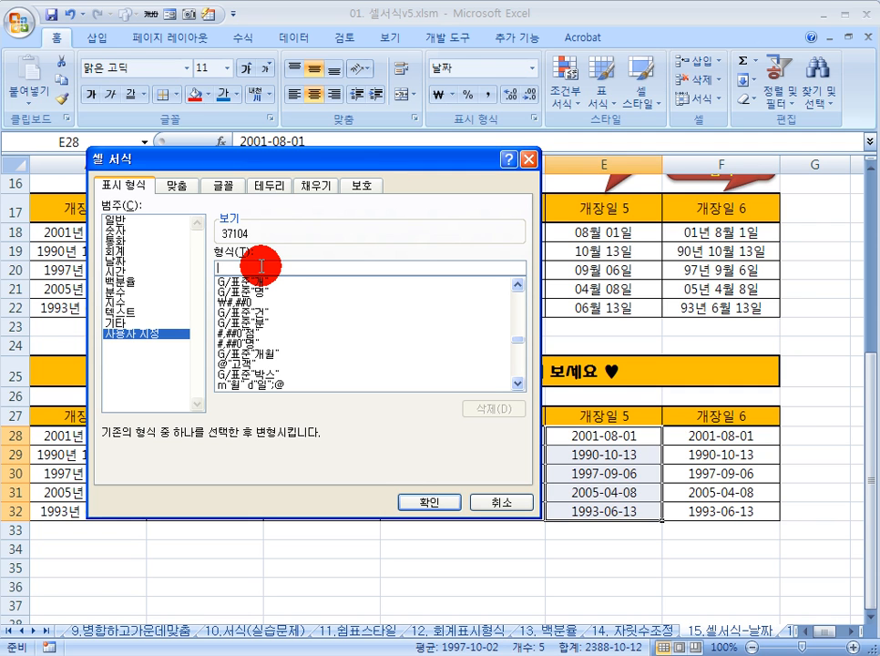
{"action": "type", "text": "ㅡ"}
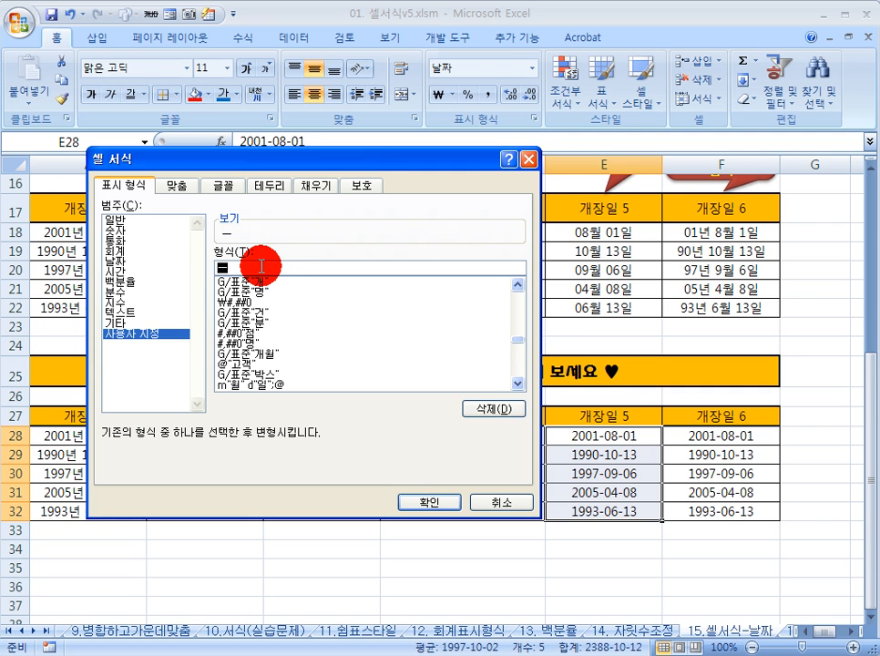
{"action": "key", "text": "BackSpace"}
{"action": "type", "text": "mm월 dd"}
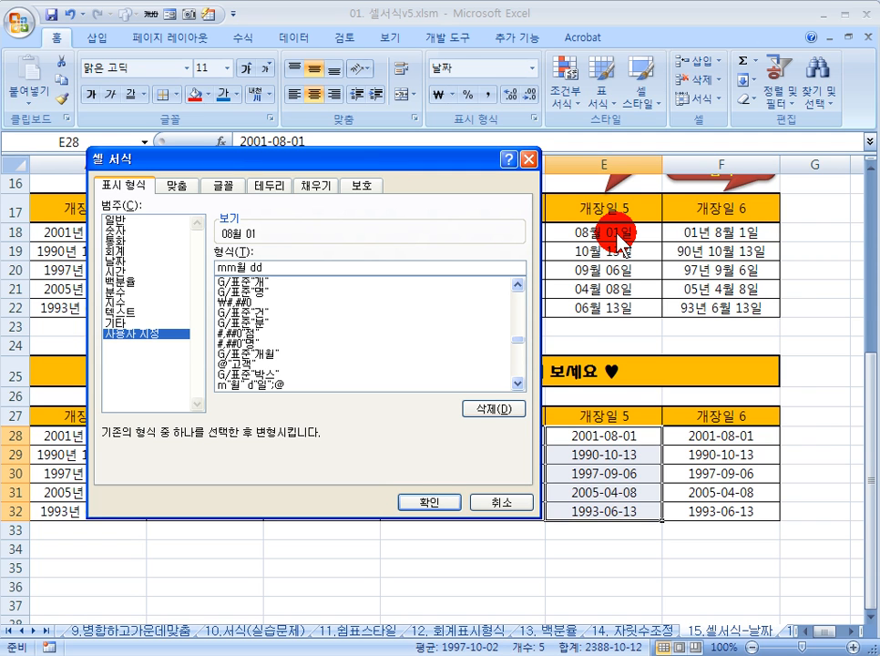
- Complete the custom format code as mm월 dd일 and apply it to the 개장일 5 practice dates
{"action": "double_click", "coordinate": [264, 266]}
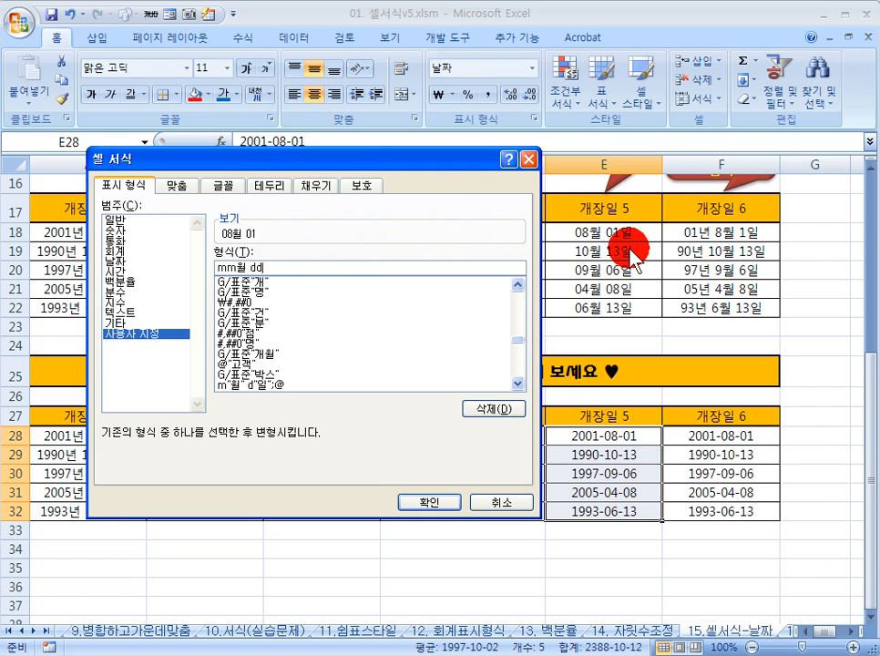
{"action": "left_click", "coordinate": [273, 268]}
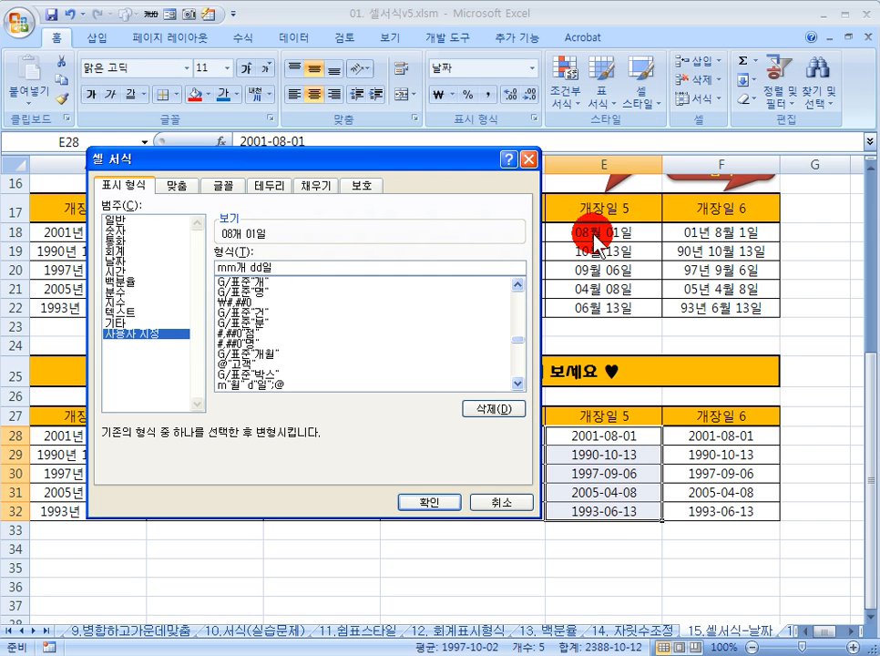
{"action": "left_click", "coordinate": [282, 267]}
{"action": "type", "text": "일"}
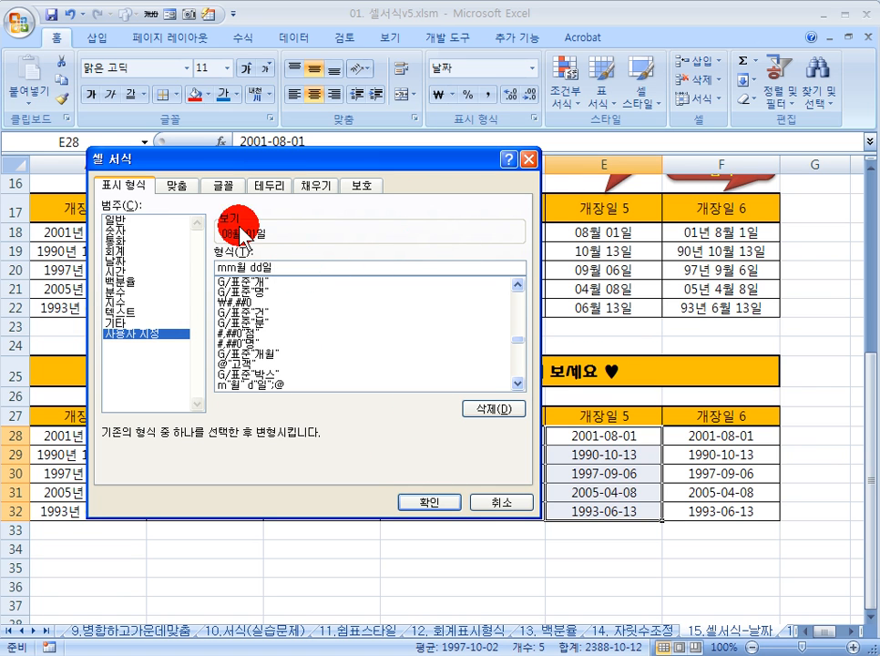
{"action": "left_click", "coordinate": [434, 504]}
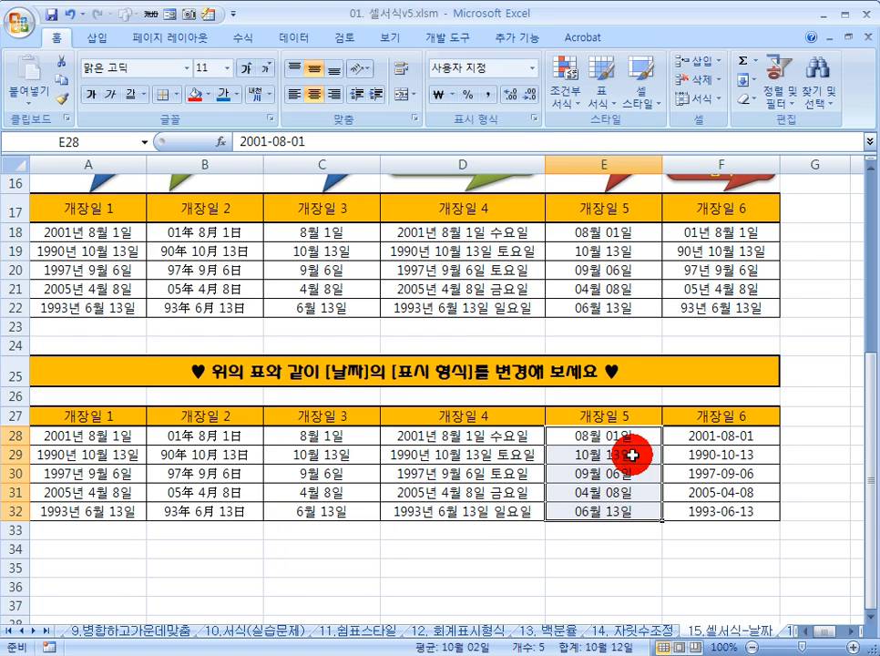
{"action": "left_click", "coordinate": [599, 451]}
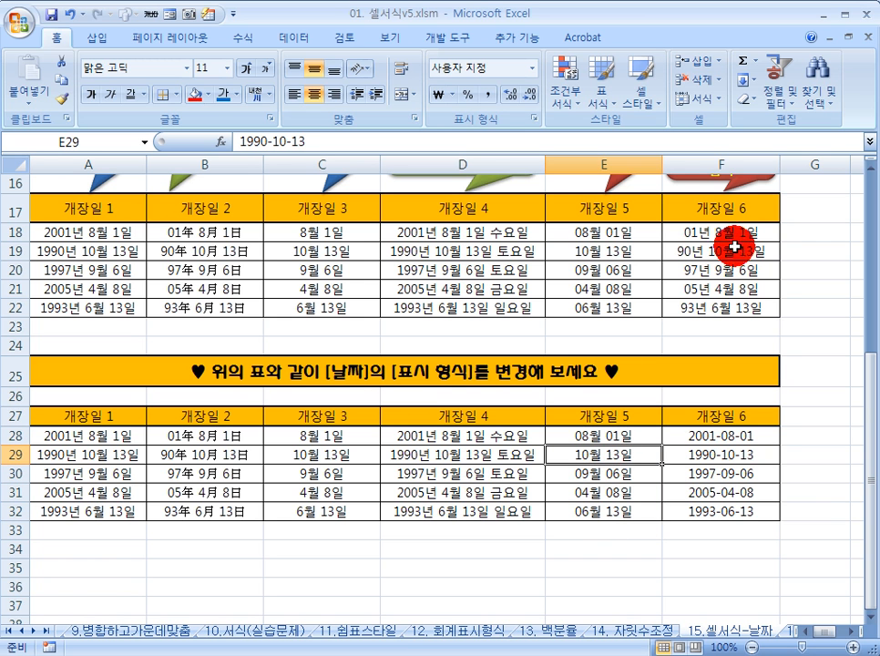
- Examine each part of the yy년 m월 d일 code in the 개장일 6 callout against the sample dates in F18:F22
{"action": "left_click", "coordinate": [697, 236]}
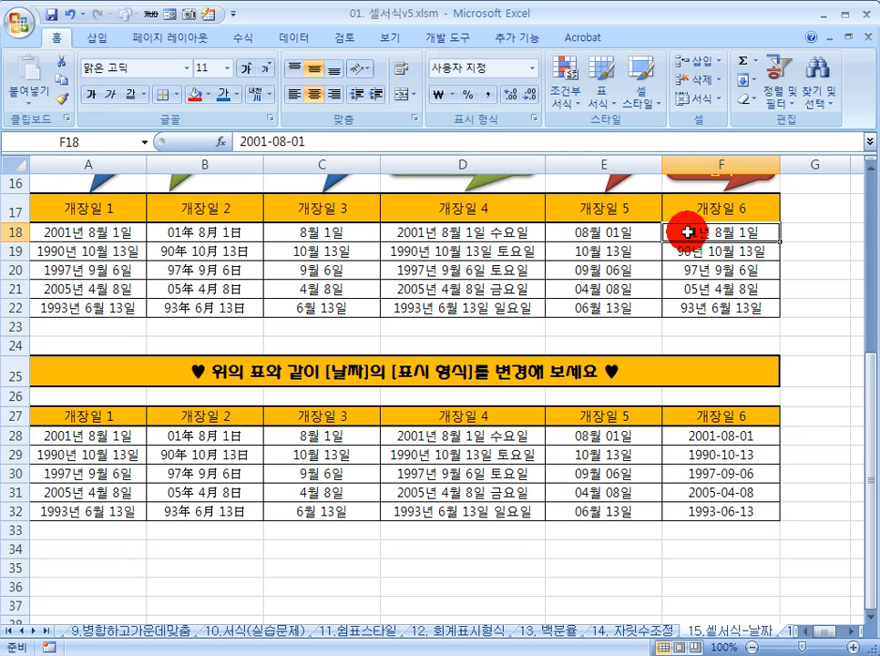
{"action": "scroll", "coordinate": [695, 233], "scroll_direction": "up", "scroll_amount": 2}
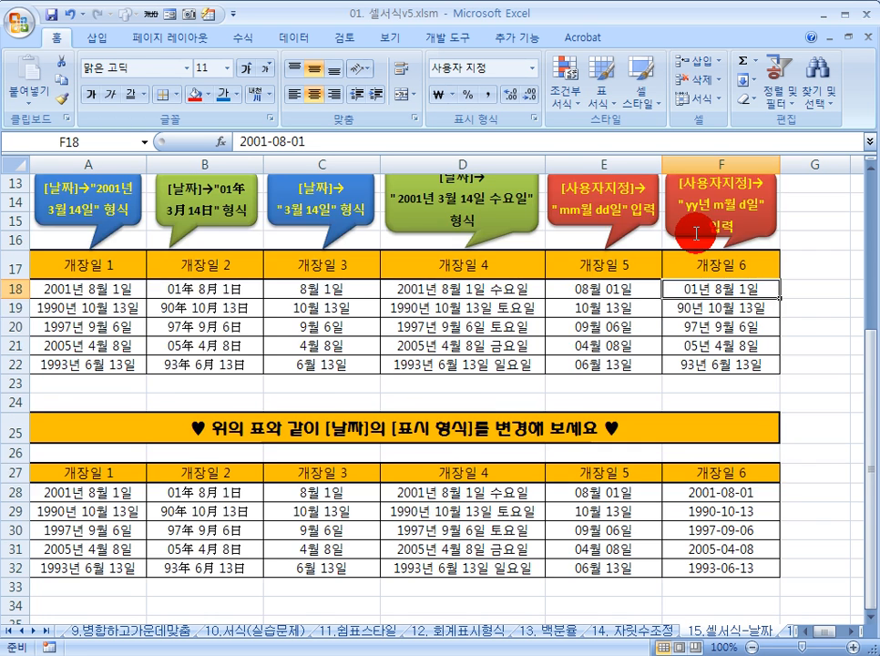
{"action": "left_click", "coordinate": [687, 264]}
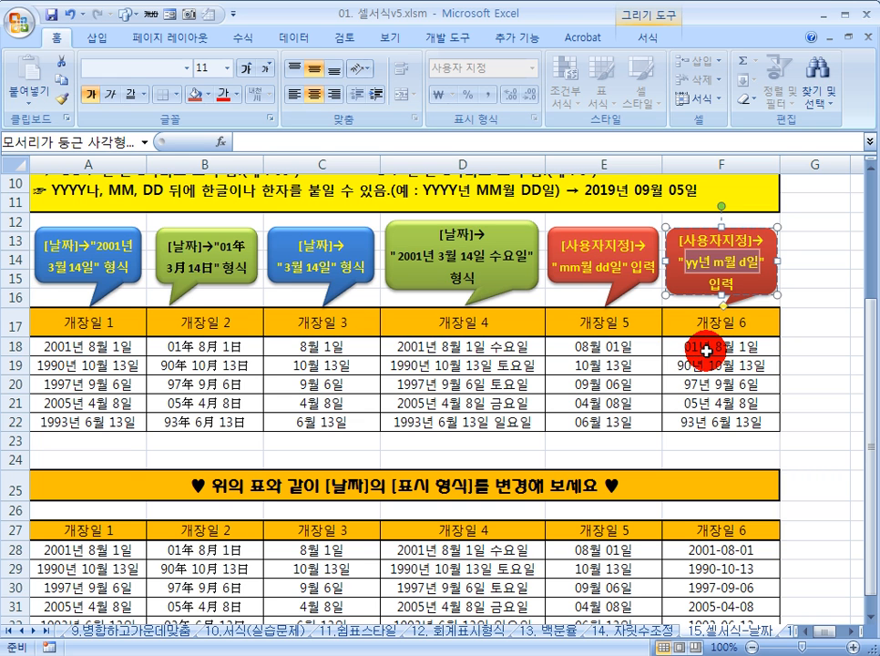
{"action": "left_click", "coordinate": [694, 263]}
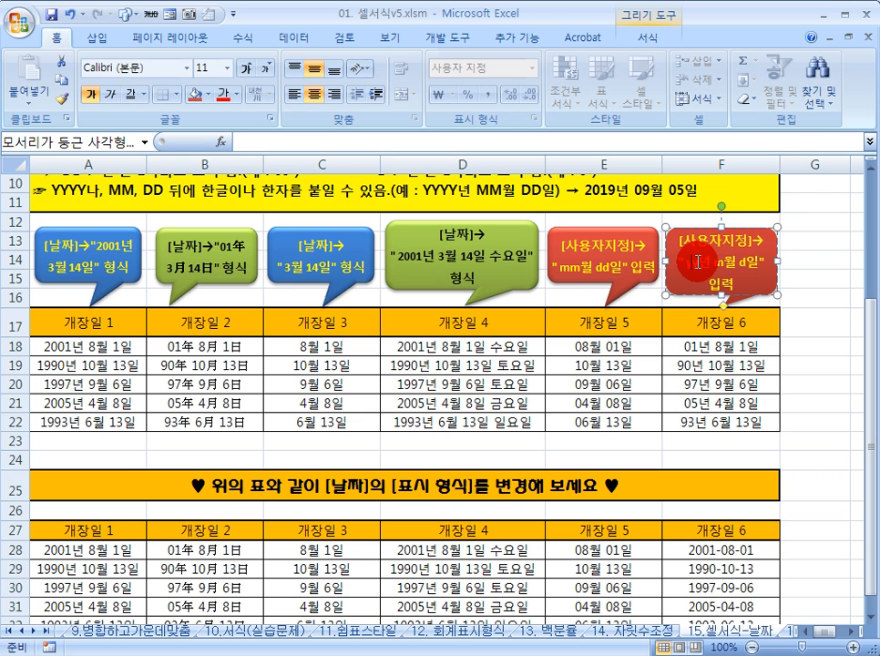
{"action": "left_click", "coordinate": [687, 261]}
{"action": "left_click", "coordinate": [705, 260]}
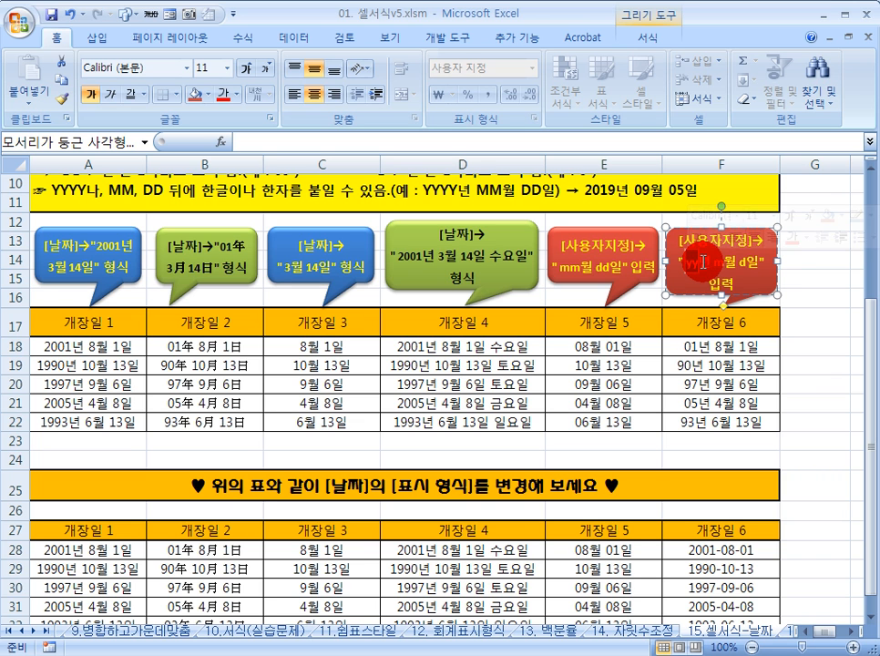
{"action": "type", "text": "년"}
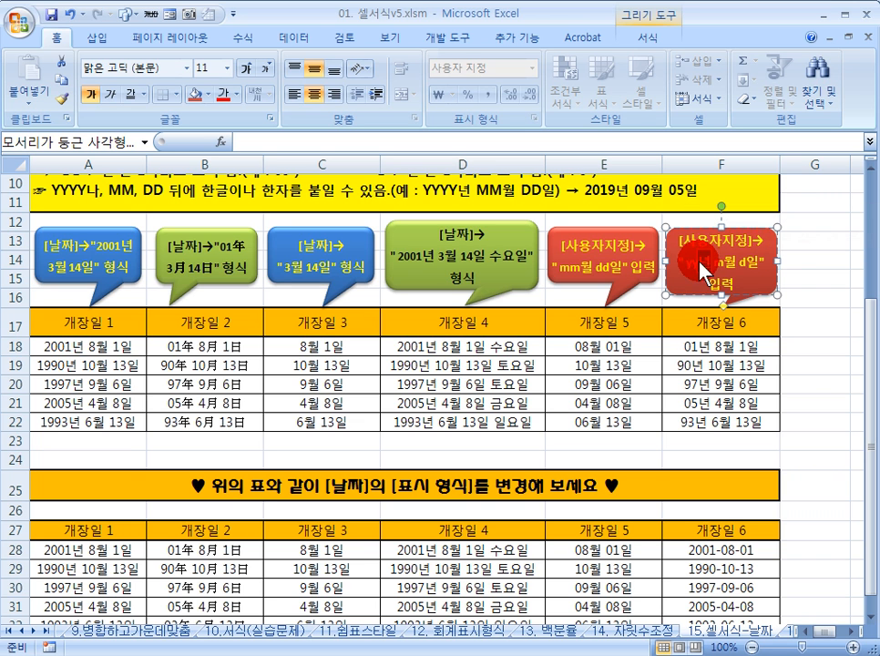
{"action": "left_click", "coordinate": [720, 262]}
{"action": "key", "text": "shift+Right"}
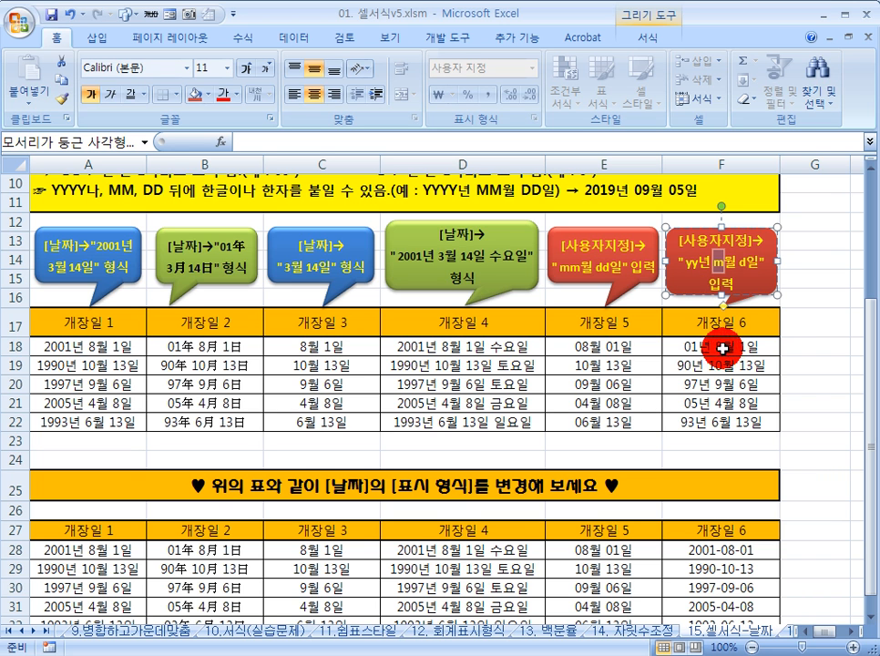
{"action": "left_click", "coordinate": [729, 259]}
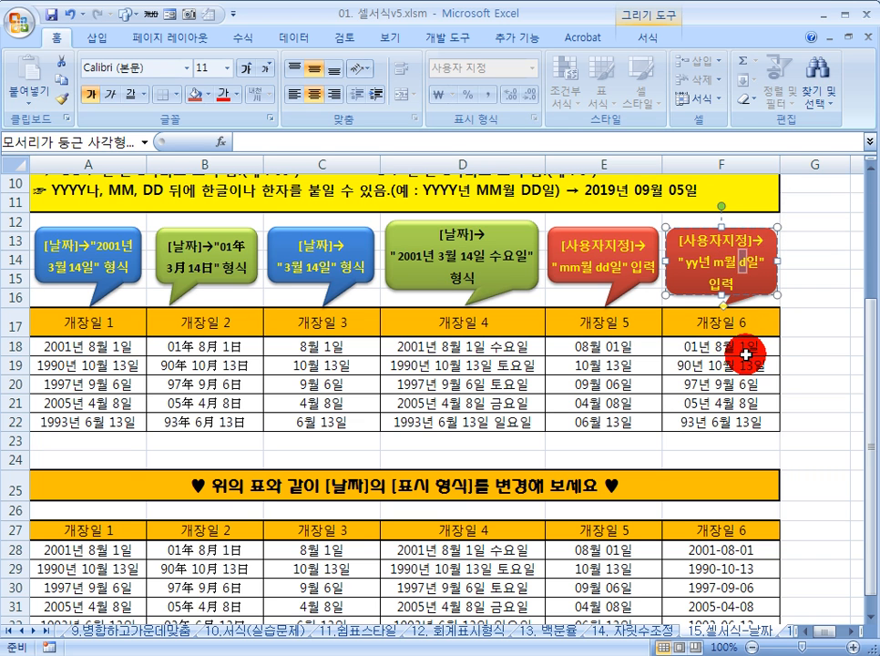
{"action": "mouse_move", "coordinate": [753, 259]}
{"action": "left_mouse_down"}
{"action": "mouse_move", "coordinate": [766, 275]}
{"action": "mouse_move", "coordinate": [747, 343]}
{"action": "mouse_move", "coordinate": [703, 344]}
{"action": "mouse_move", "coordinate": [724, 358]}
{"action": "left_mouse_up"}
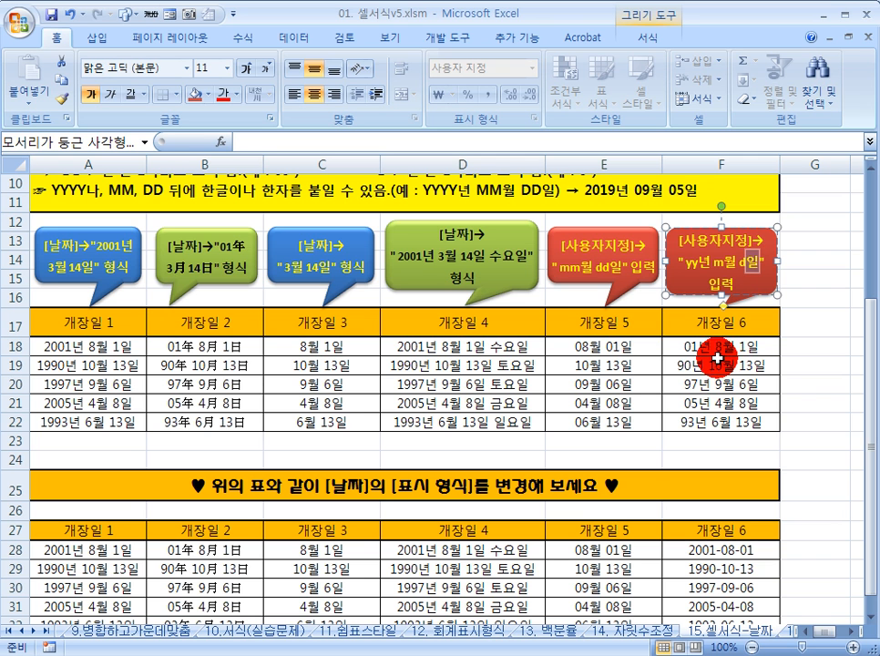
{"action": "left_click", "coordinate": [703, 347]}
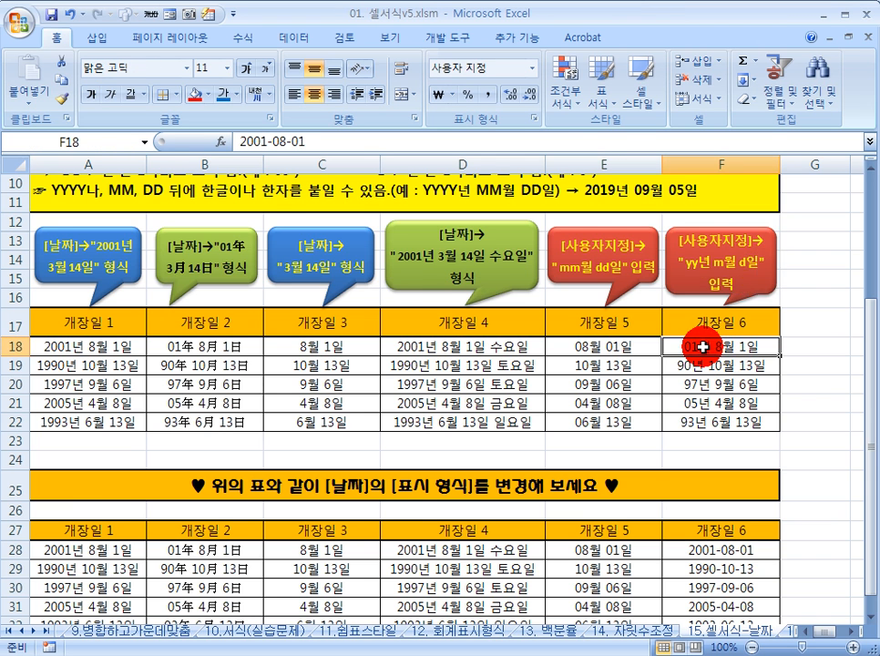
- Open the cell format settings for the 개장일 6 practice dates in F28:F32 and choose the custom number category
{"action": "scroll", "coordinate": [703, 346], "scroll_direction": "down", "scroll_amount": 2}
{"action": "left_click_drag", "start_coordinate": [719, 430], "coordinate": [722, 505]}
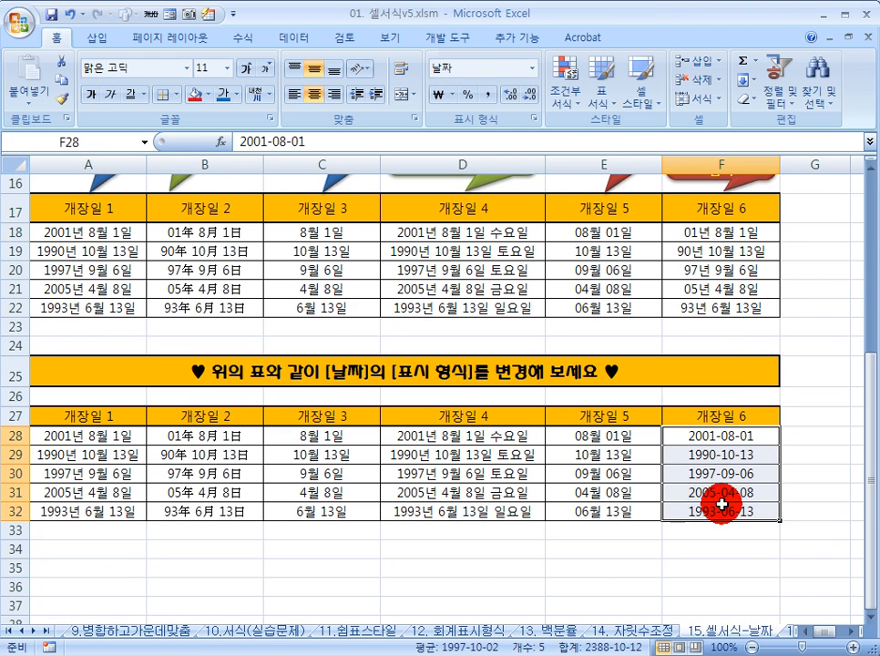
{"action": "right_click", "coordinate": [691, 454]}
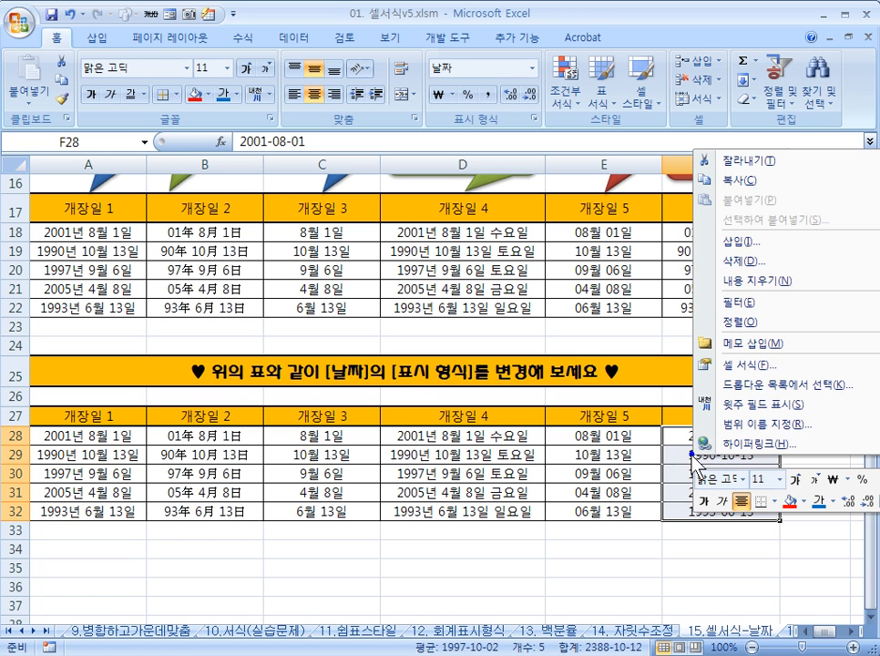
{"action": "left_click", "coordinate": [733, 364]}
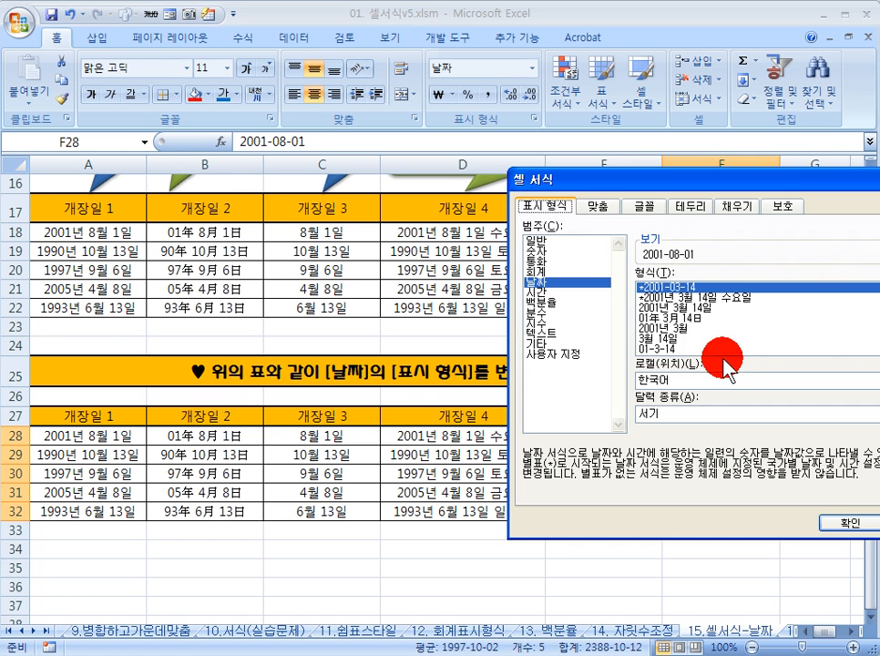
{"action": "left_click_drag", "start_coordinate": [594, 185], "coordinate": [364, 146]}
{"action": "left_click", "coordinate": [311, 304]}
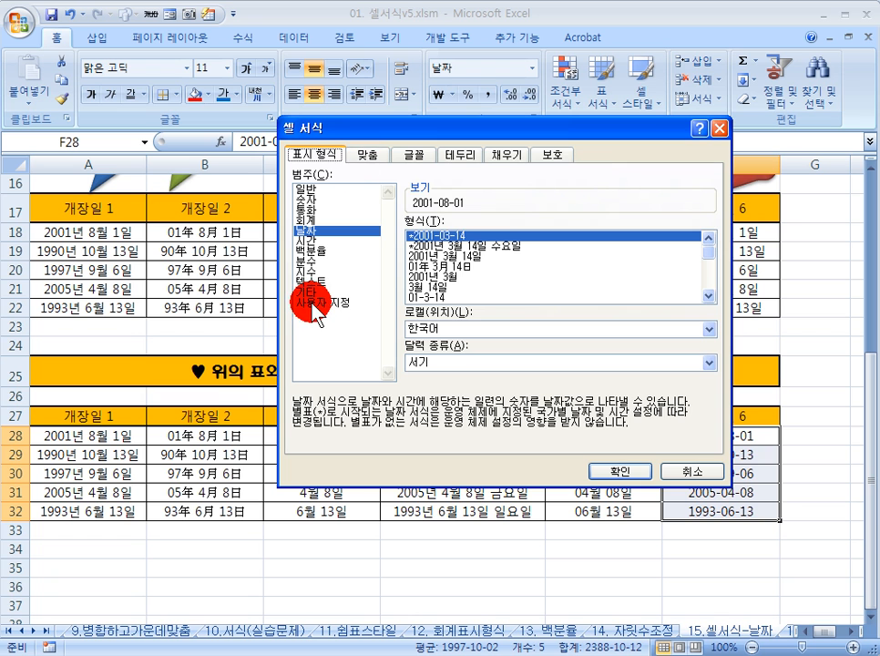
- Replace the existing format code for F28:F32 with yy년 m월 d일
{"action": "left_click", "coordinate": [497, 238]}
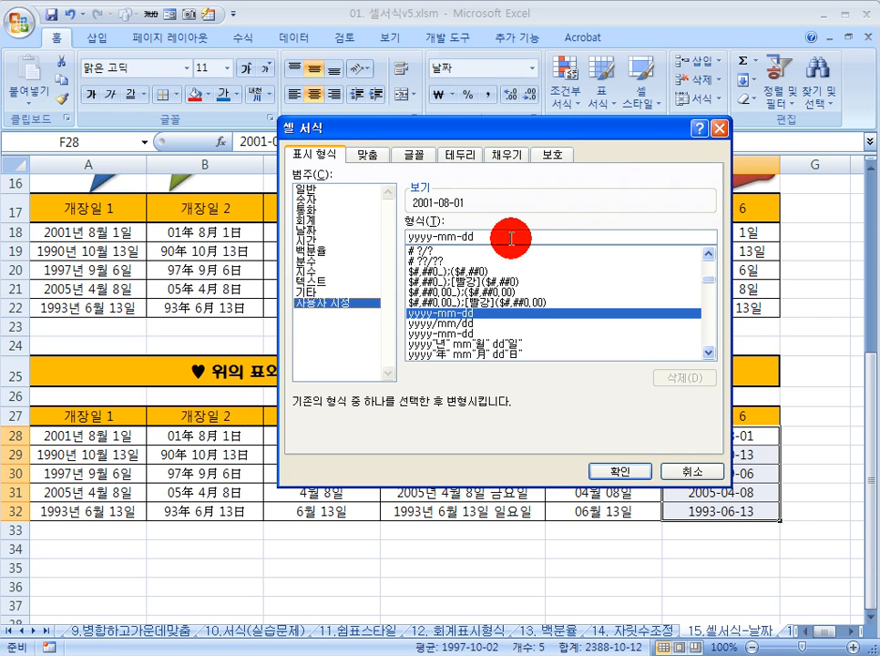
{"action": "left_click_drag", "start_coordinate": [515, 236], "coordinate": [365, 216]}
{"action": "left_click_drag", "start_coordinate": [455, 125], "coordinate": [398, 125]}
{"action": "left_click", "coordinate": [343, 230]}
{"action": "left_click", "coordinate": [354, 230]}
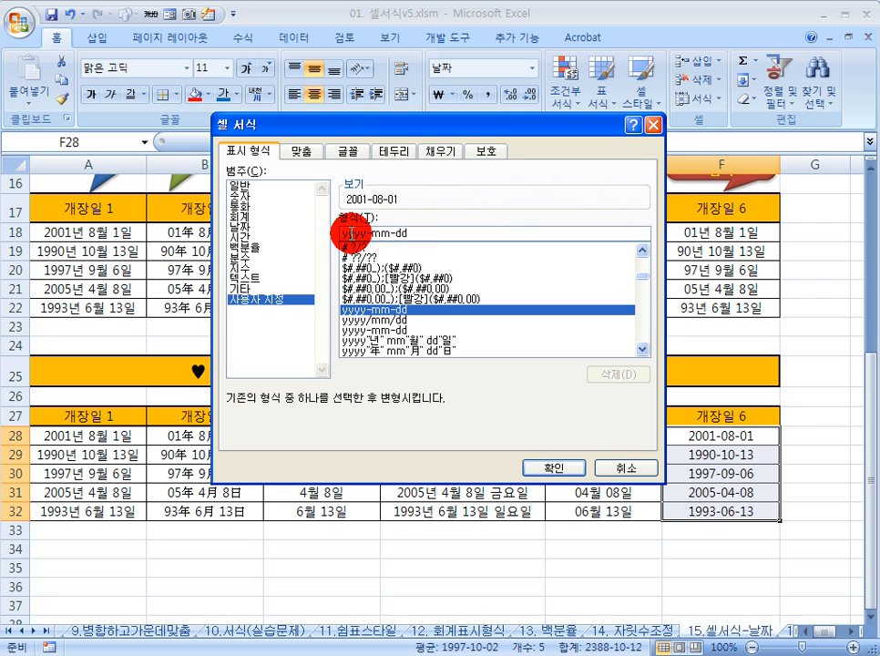
{"action": "left_click", "coordinate": [369, 234]}
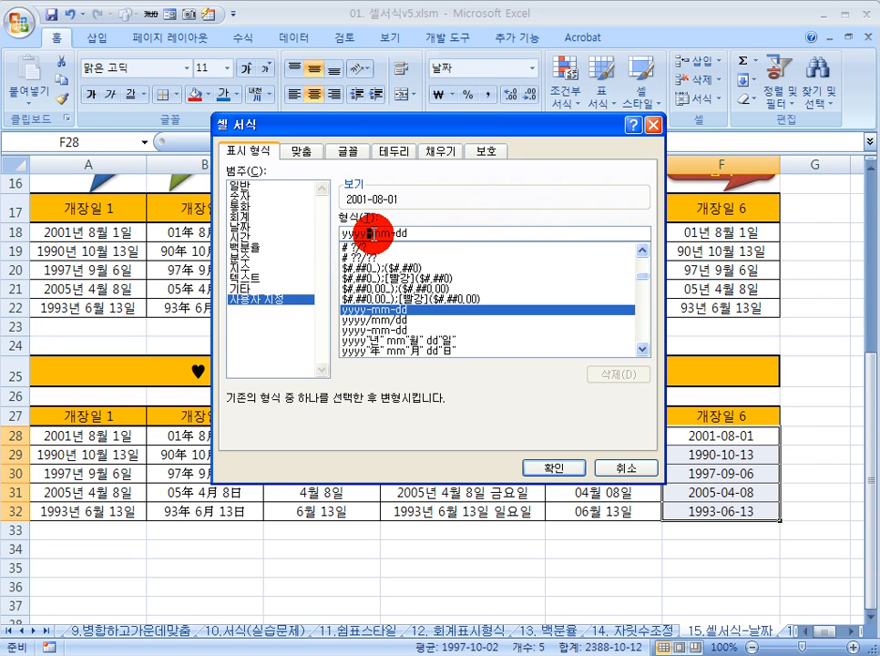
{"action": "left_click_drag", "start_coordinate": [434, 233], "coordinate": [342, 230]}
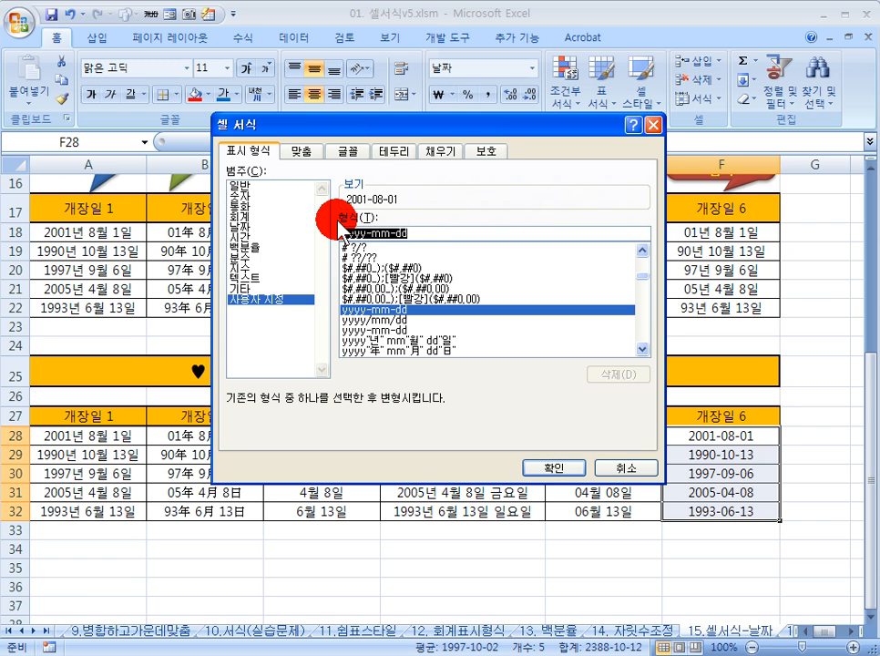
{"action": "key", "text": "Delete"}
{"action": "key", "text": "BackSpace"}
{"action": "type", "text": "yy"}
{"action": "left_click_drag", "start_coordinate": [590, 124], "coordinate": [558, 141]}
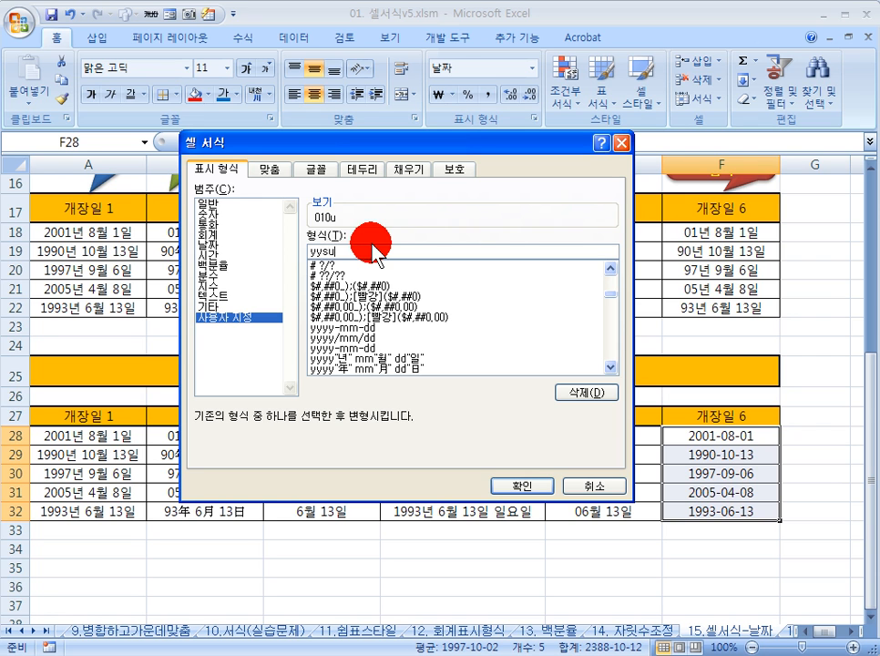
{"action": "type", "text": "년 m월 d일"}
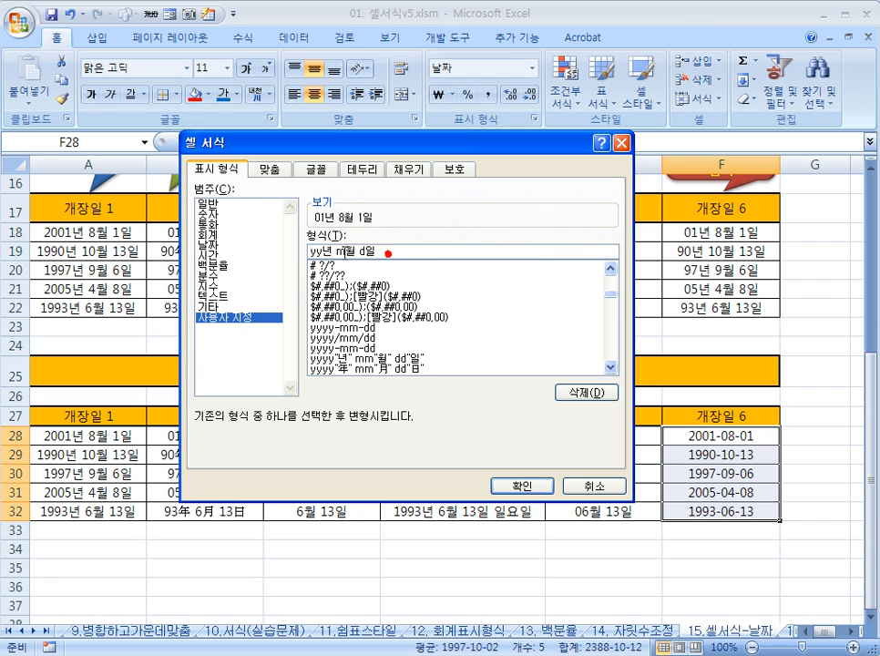
- Try two-digit month and day codes by extending the format to yy년 mm월 dd일
{"action": "left_click", "coordinate": [335, 251]}
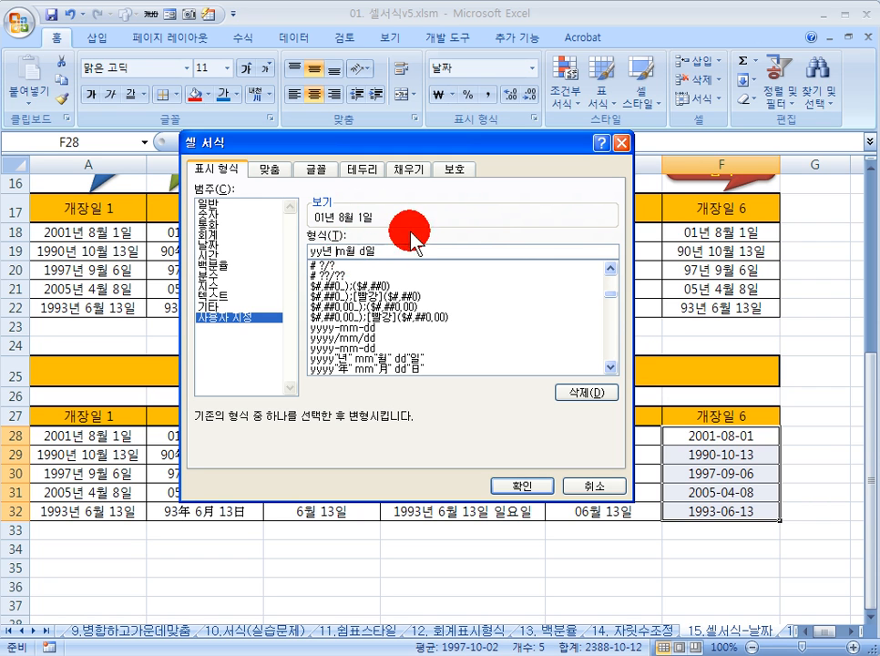
{"action": "type", "text": "ㅡm"}
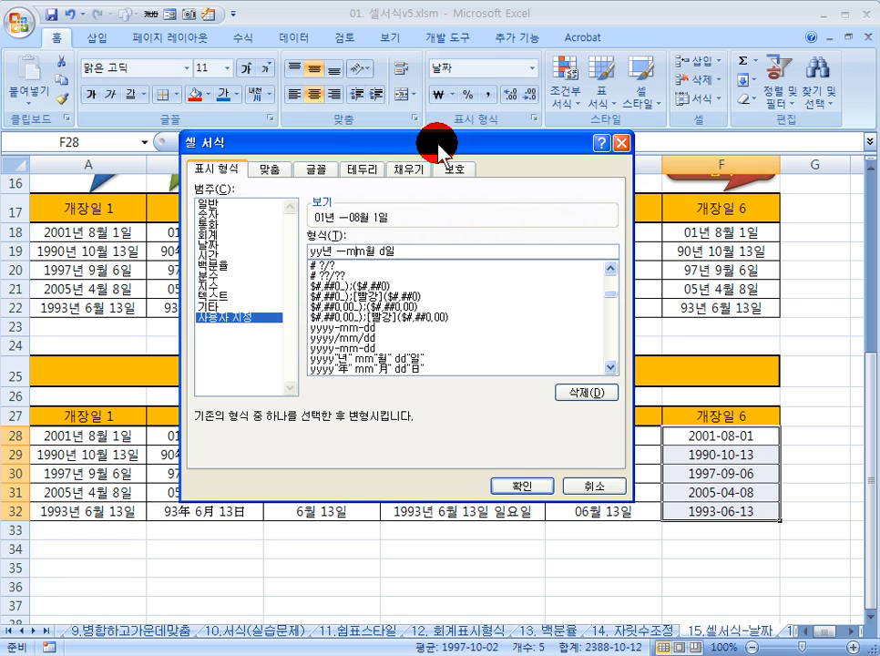
{"action": "key", "text": "BackSpace"}
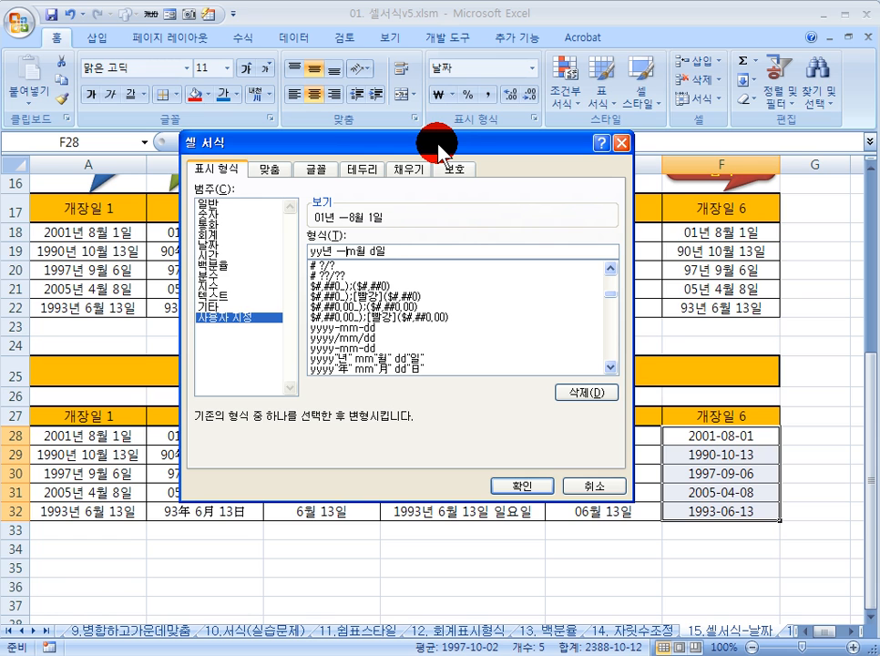
{"action": "type", "text": "ㅡ"}
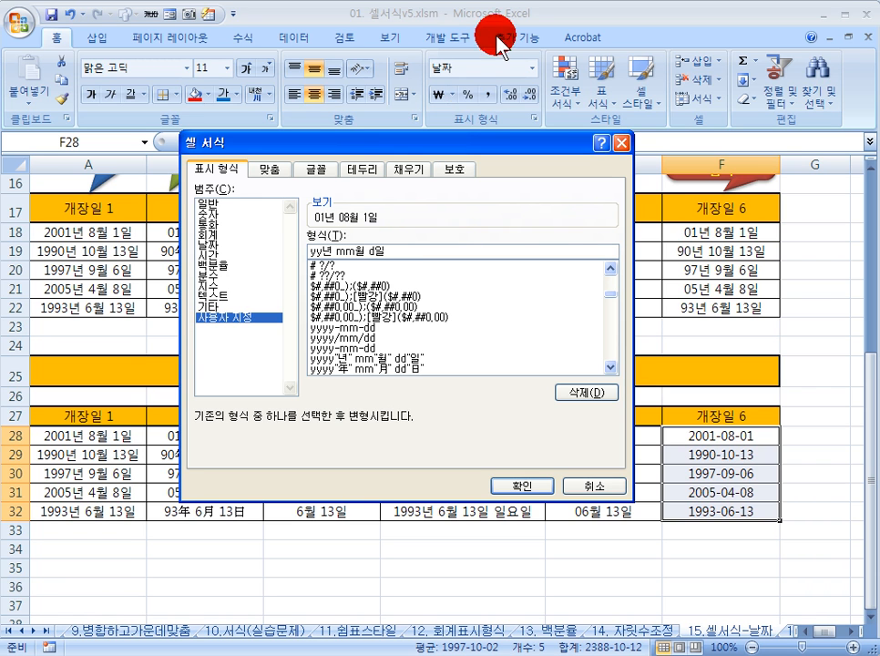
{"action": "left_click", "coordinate": [369, 251]}
{"action": "type", "text": "d"}
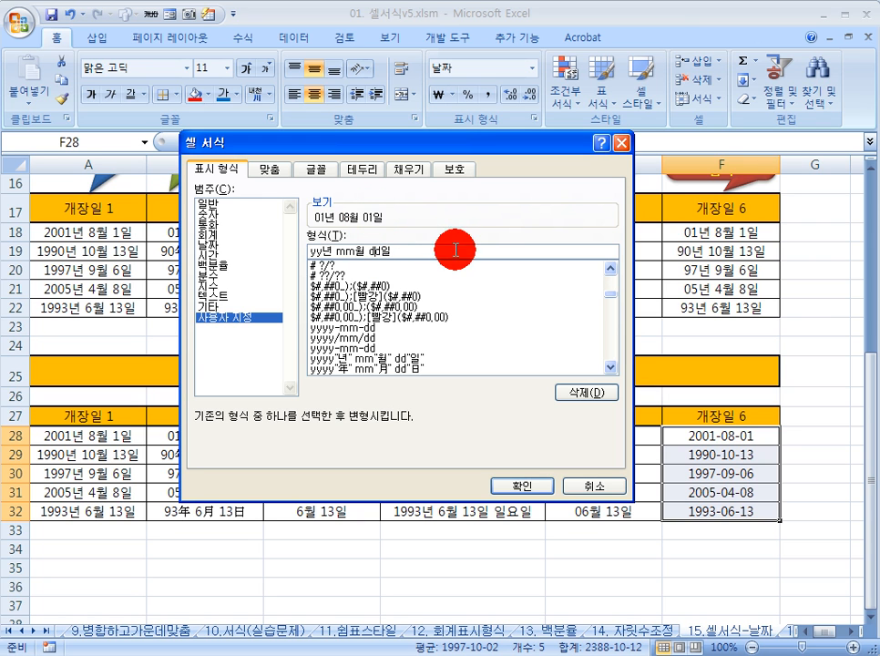
- Remove the extra d and m so the format code reads yy년 m월 d일
{"action": "key", "text": "BackSpace"}
{"action": "left_click", "coordinate": [342, 252]}
{"action": "key", "text": "BackSpace"}
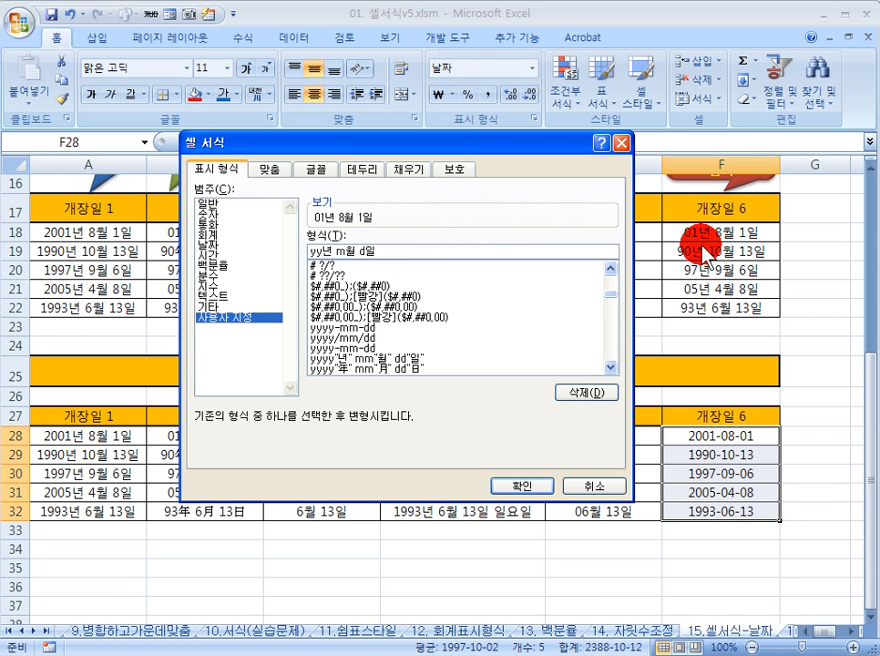
- Apply the custom yy년 m월 d일 format to the 개장일 6 practice dates and deselect them
{"action": "left_click_drag", "start_coordinate": [387, 247], "coordinate": [380, 243]}
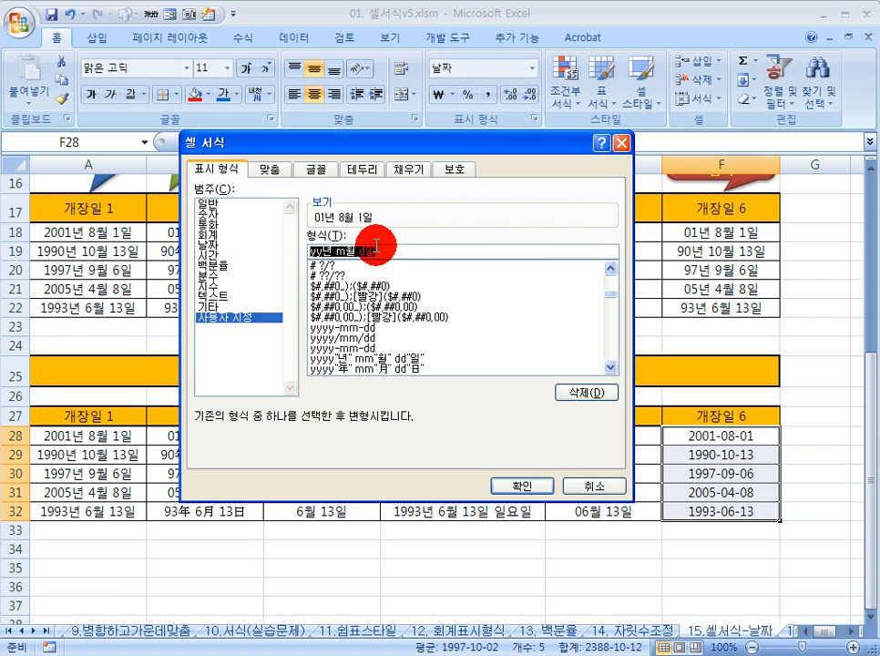
{"action": "left_click", "coordinate": [529, 486]}
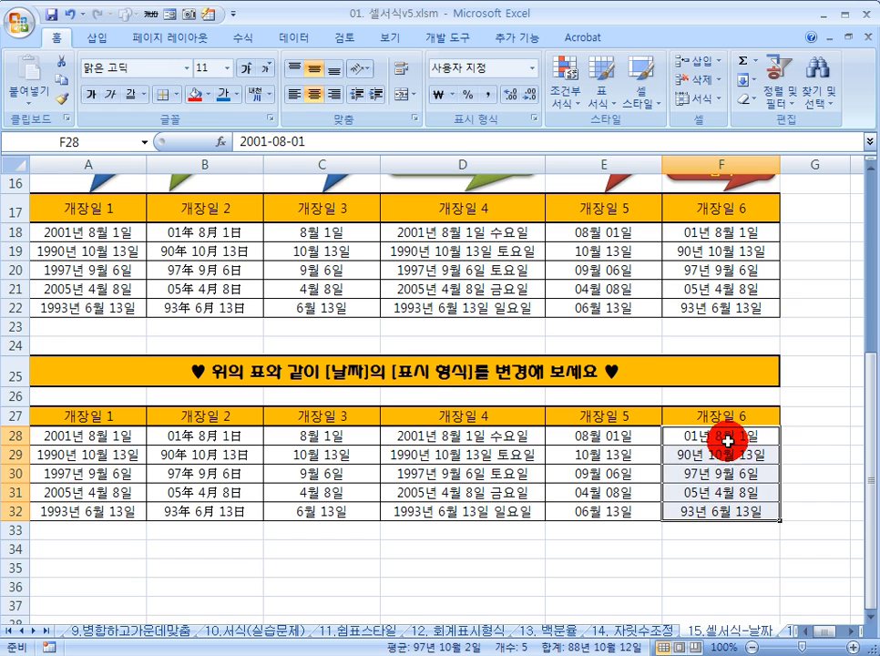
{"action": "left_click", "coordinate": [727, 473]}
{"action": "left_click", "coordinate": [413, 344]}
- Review the date format rules in the yellow notes, comparing the sample columns 개장일 1 to 6 with their callouts
{"action": "scroll", "coordinate": [413, 348], "scroll_direction": "up", "scroll_amount": 5}
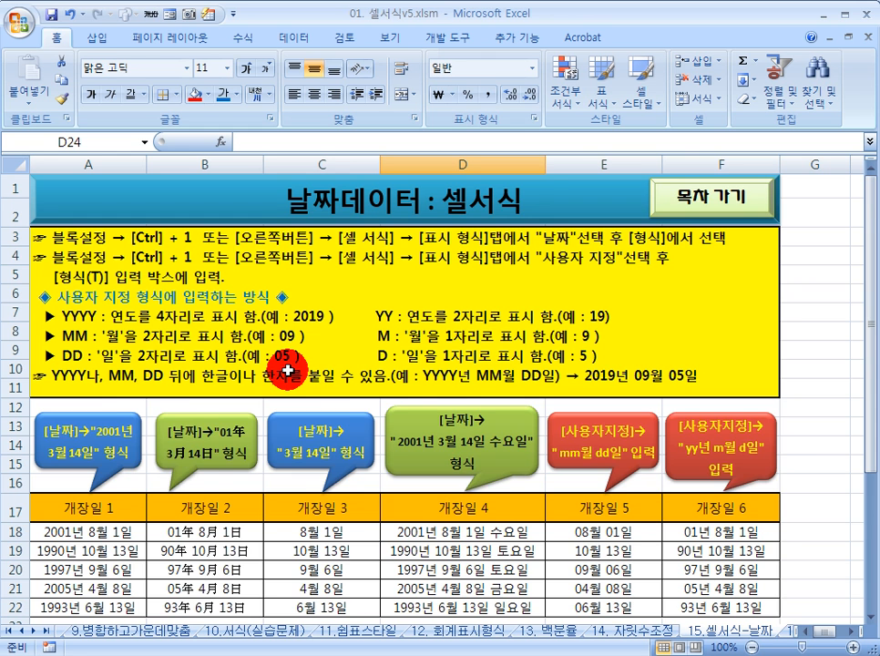
{"action": "scroll", "coordinate": [288, 371], "scroll_direction": "down", "scroll_amount": 4}
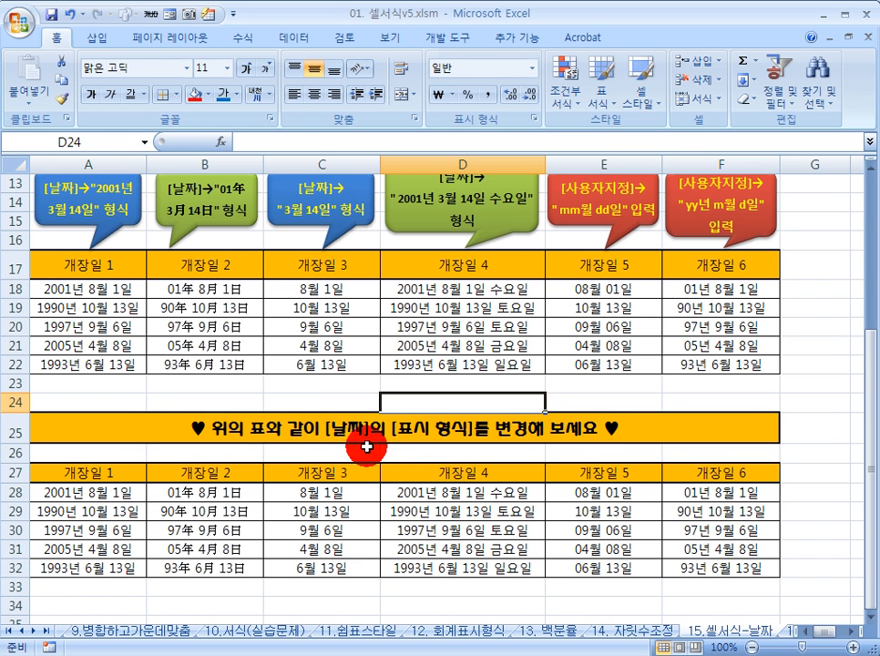
{"action": "left_click", "coordinate": [92, 288]}
{"action": "left_click", "coordinate": [199, 290]}
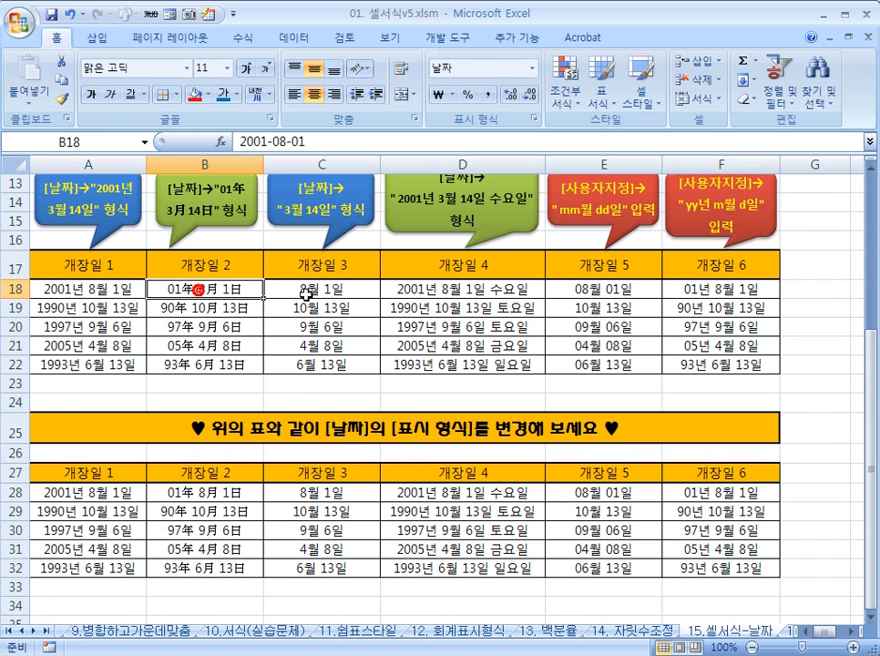
{"action": "left_click", "coordinate": [428, 289]}
{"action": "scroll", "coordinate": [250, 284], "scroll_direction": "up", "scroll_amount": 3}
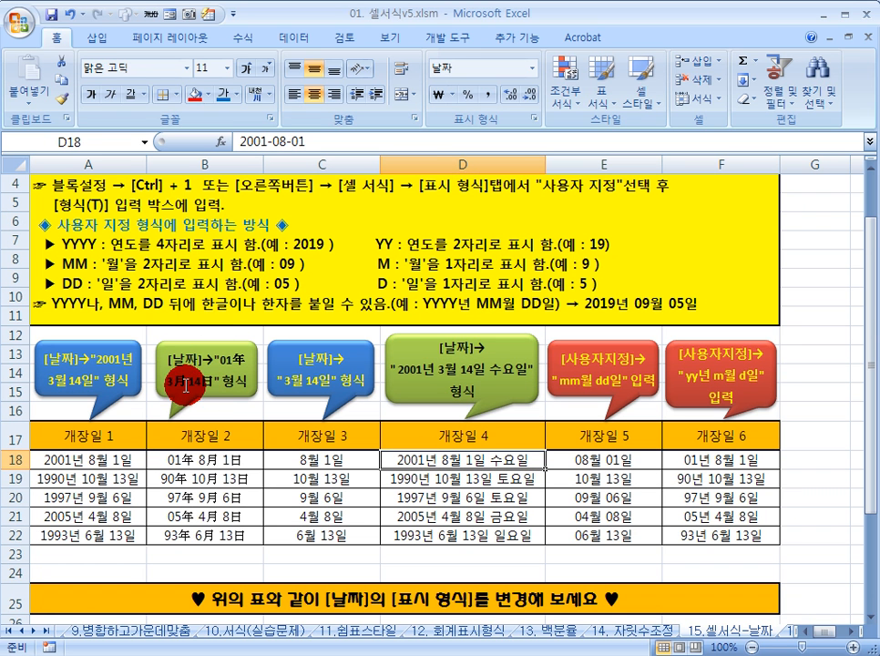
{"action": "left_click", "coordinate": [577, 358]}
{"action": "left_click", "coordinate": [604, 460]}
{"action": "key", "text": "Down"}
{"action": "key", "text": "Down"}
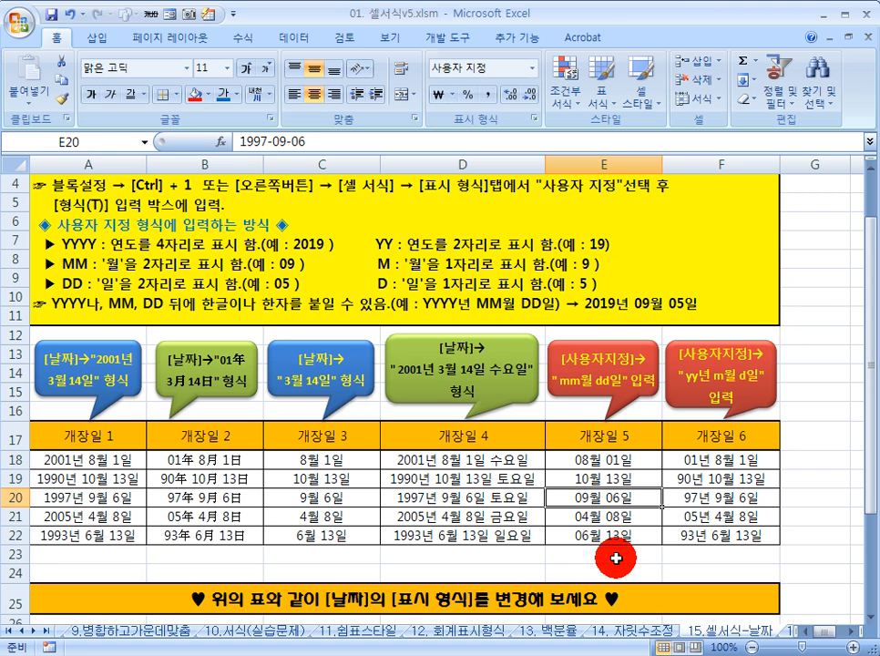
{"action": "left_click", "coordinate": [372, 411]}
{"action": "scroll", "coordinate": [375, 415], "scroll_direction": "up", "scroll_amount": 1}
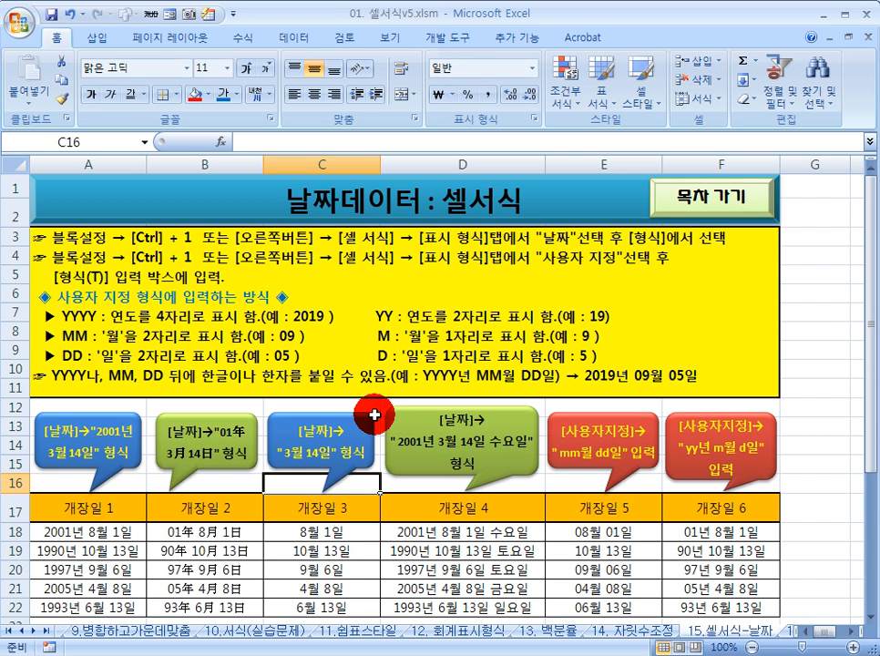